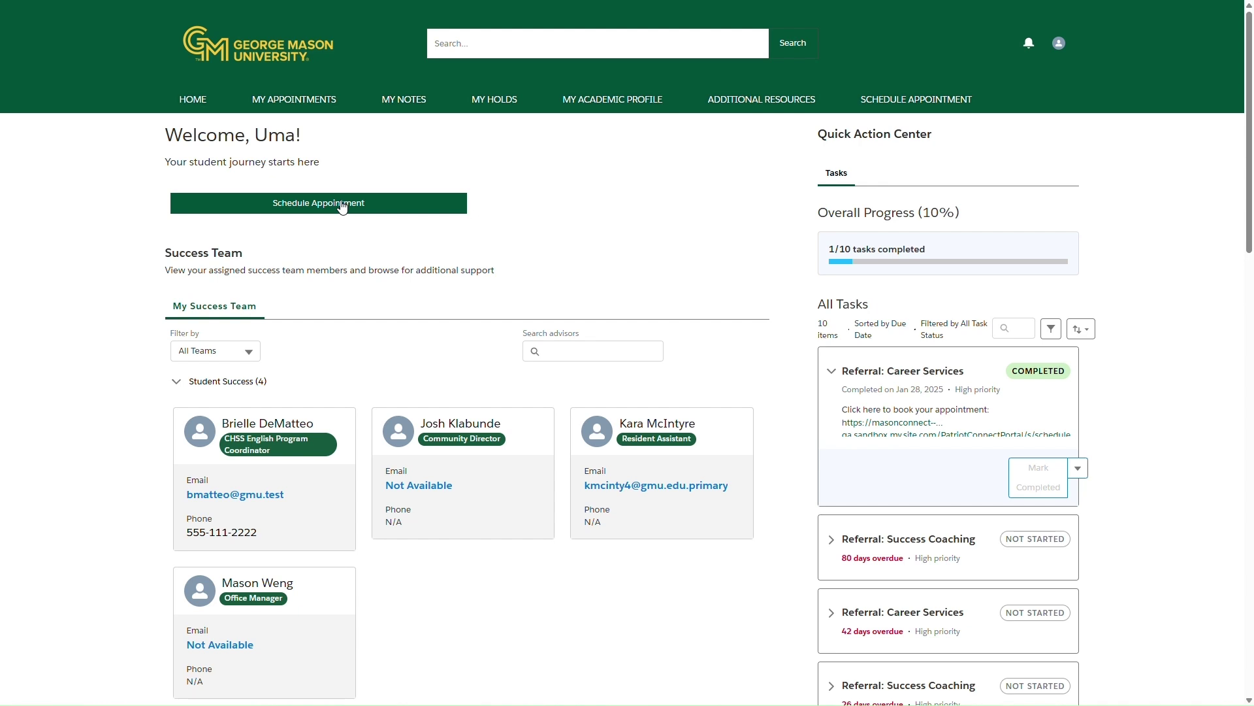
- Start a new appointment, choose the Graduate Academic Affairs category, and continue to staff selection
click(879, 108)
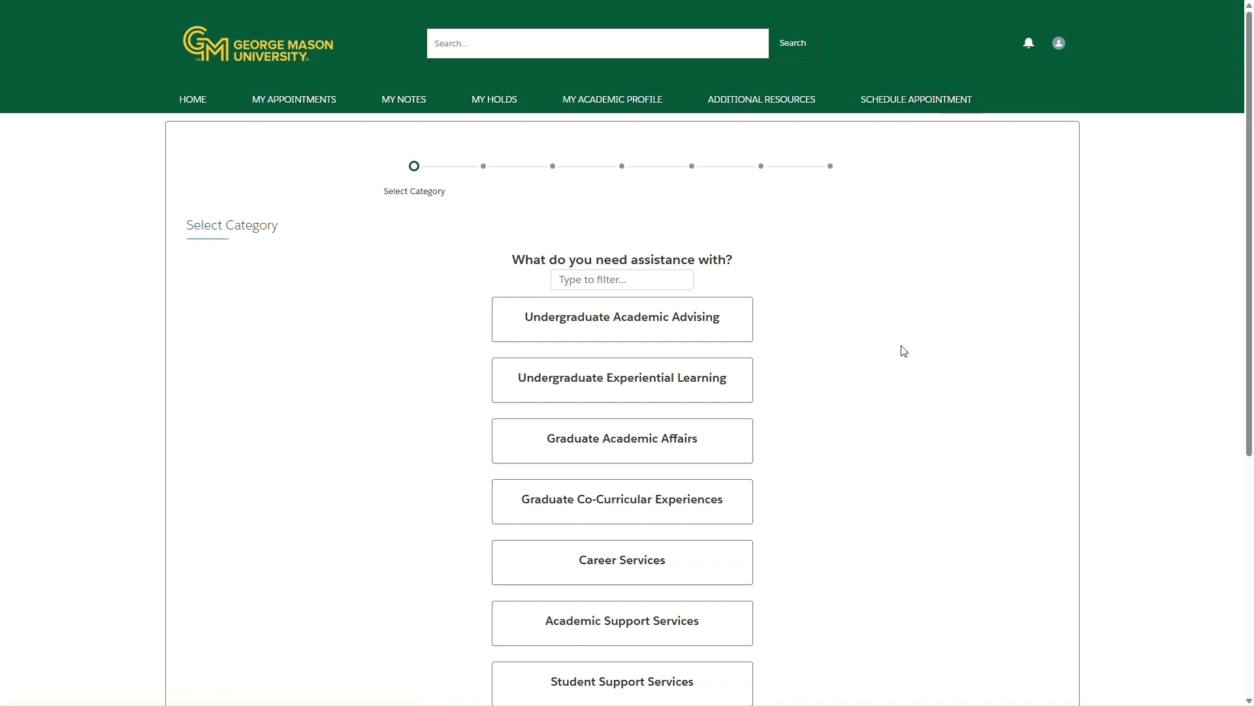
scroll(902, 350, down, 1)
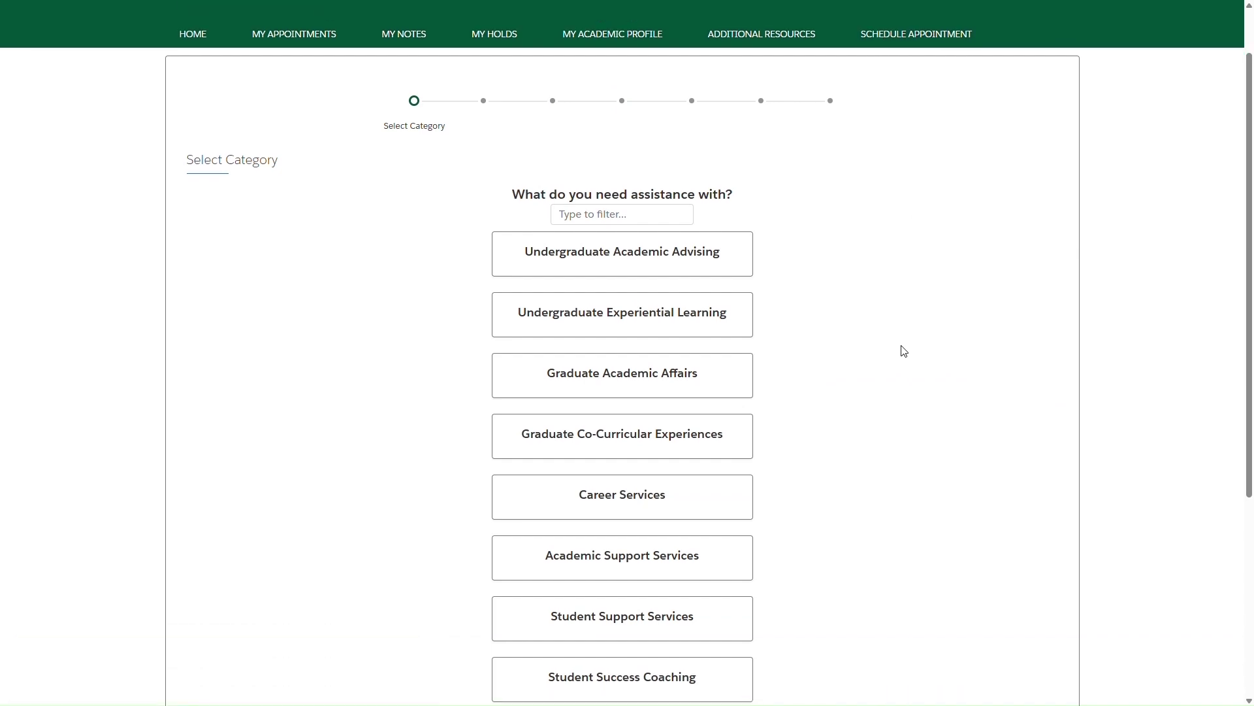
scroll(903, 352, down, 1)
scroll(902, 351, down, 1)
scroll(903, 352, down, 1)
scroll(903, 351, down, 1)
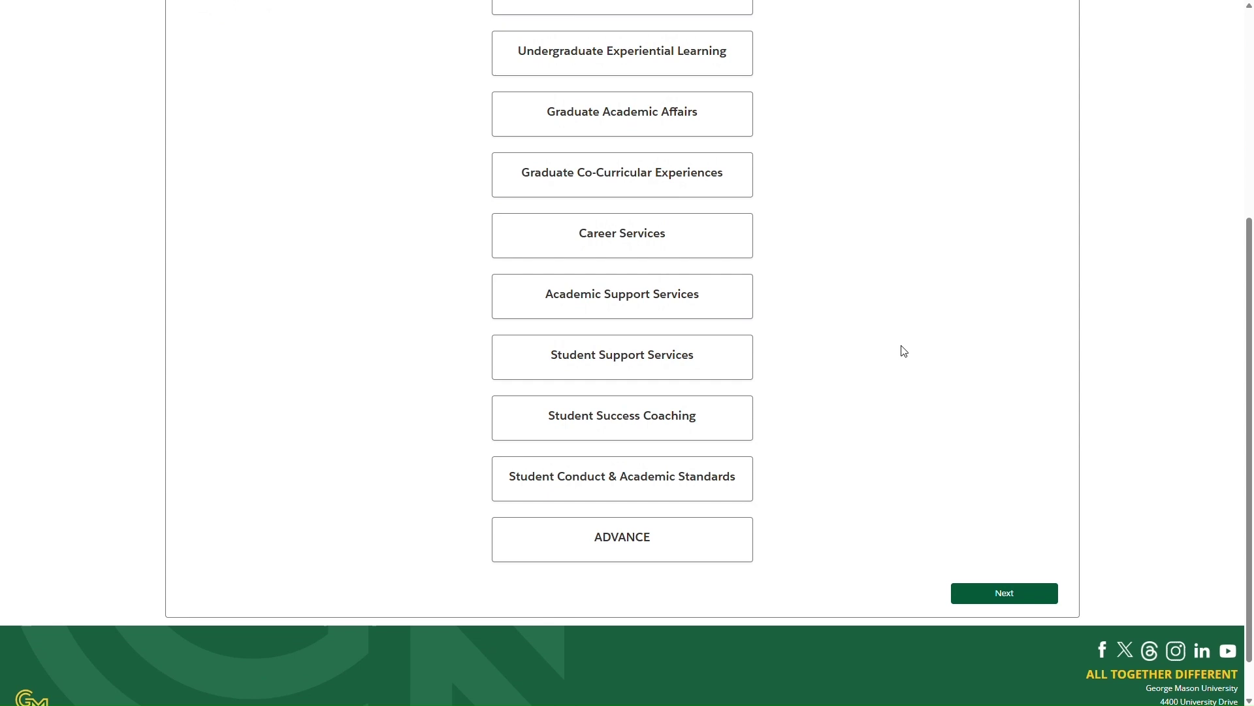
scroll(903, 351, up, 1)
scroll(903, 351, up, 1)
scroll(902, 351, up, 1)
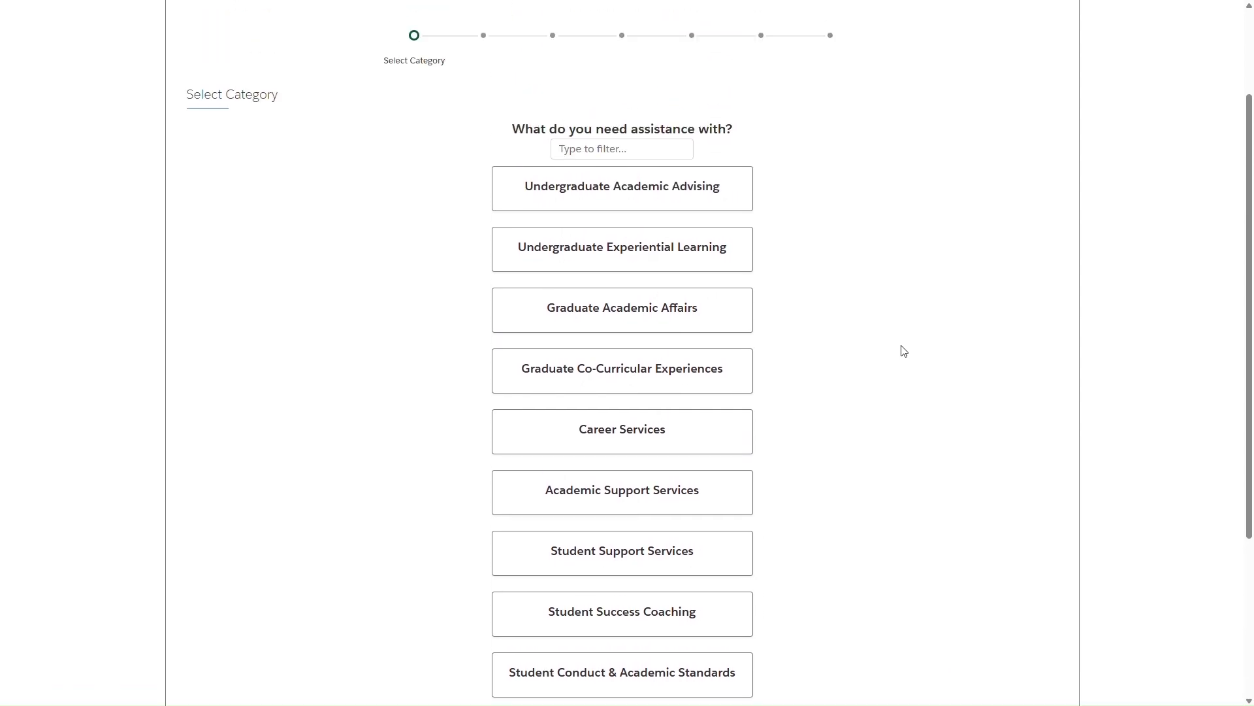
scroll(903, 350, up, 1)
scroll(902, 351, up, 1)
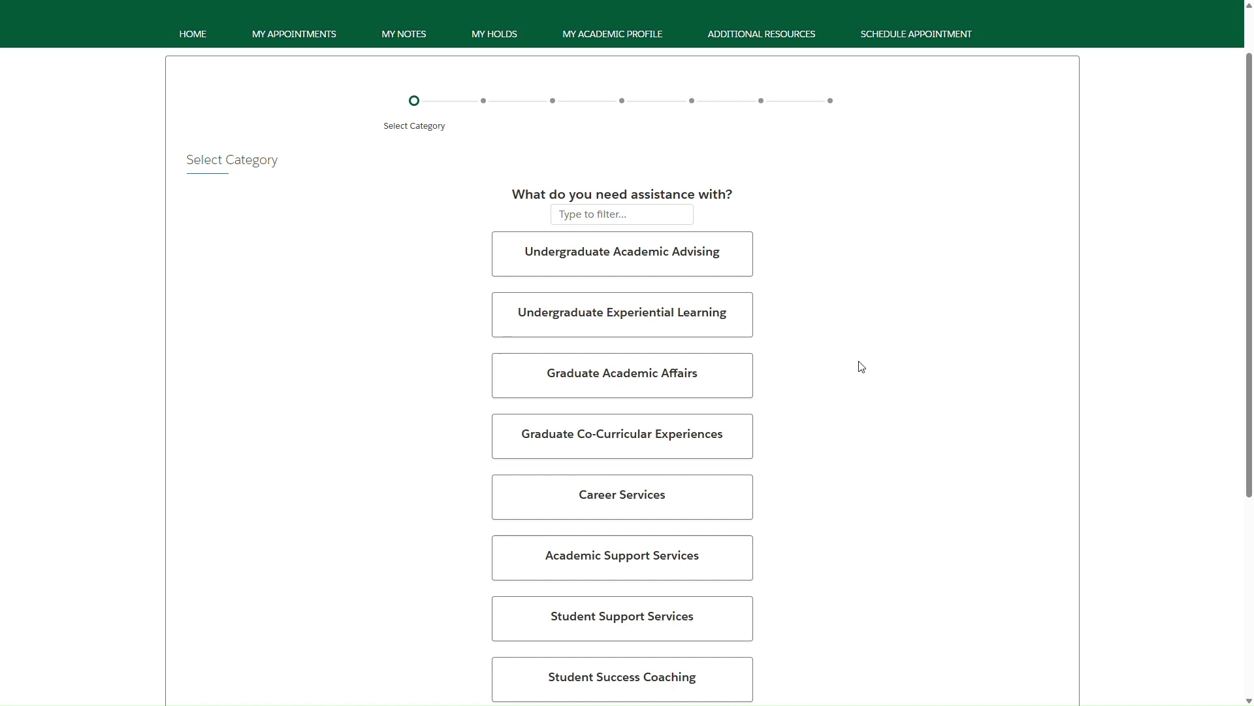
click(736, 386)
scroll(821, 420, down, 1)
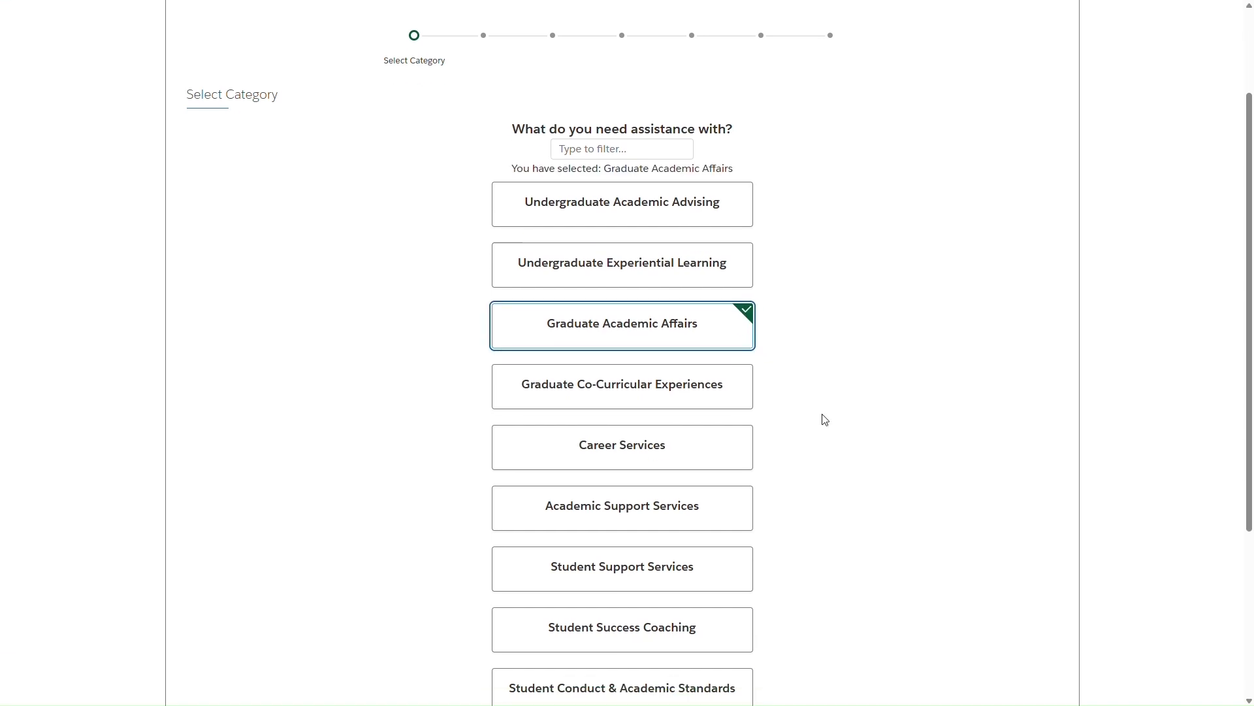
scroll(819, 420, down, 2)
scroll(820, 419, down, 1)
click(992, 608)
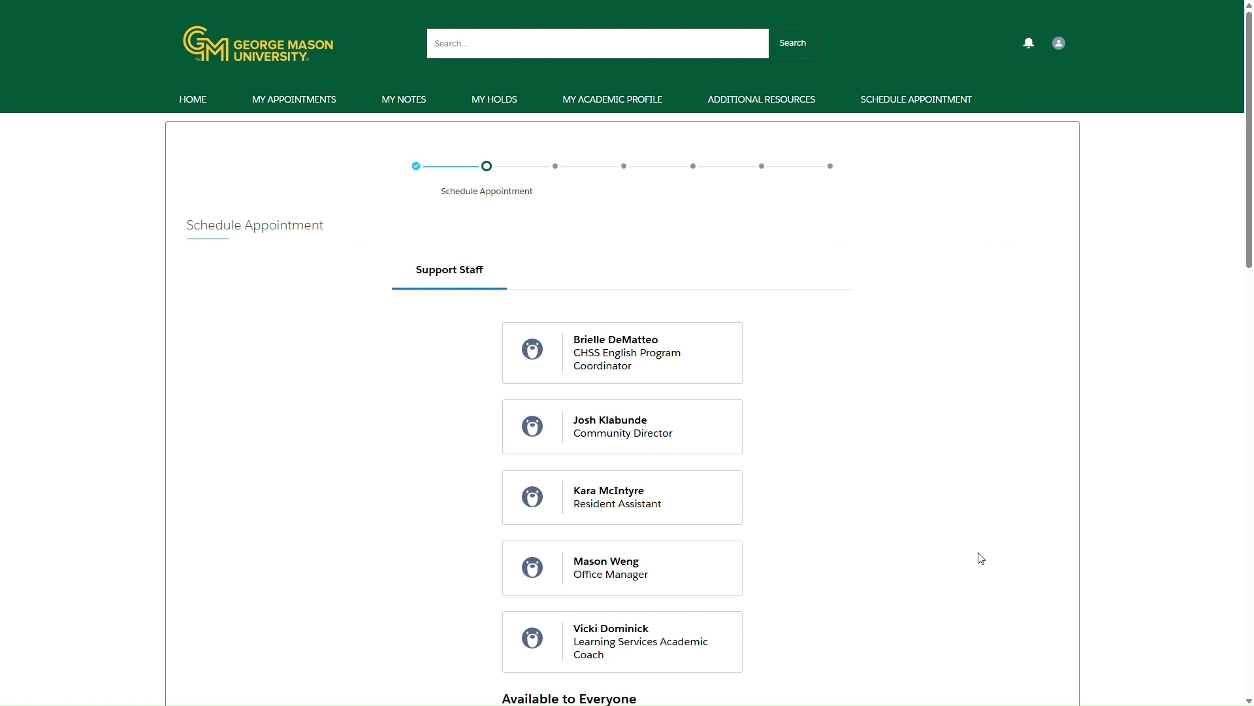
scroll(980, 557, down, 1)
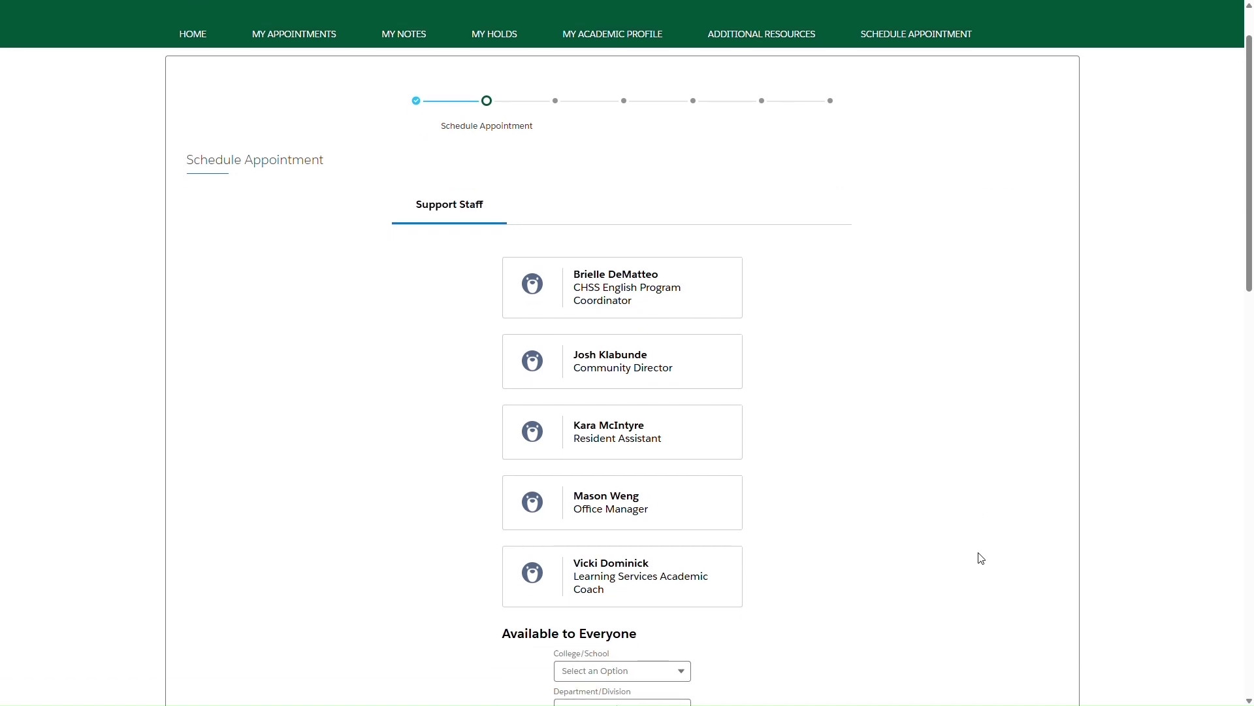
scroll(980, 558, down, 1)
scroll(979, 558, down, 1)
scroll(979, 557, down, 1)
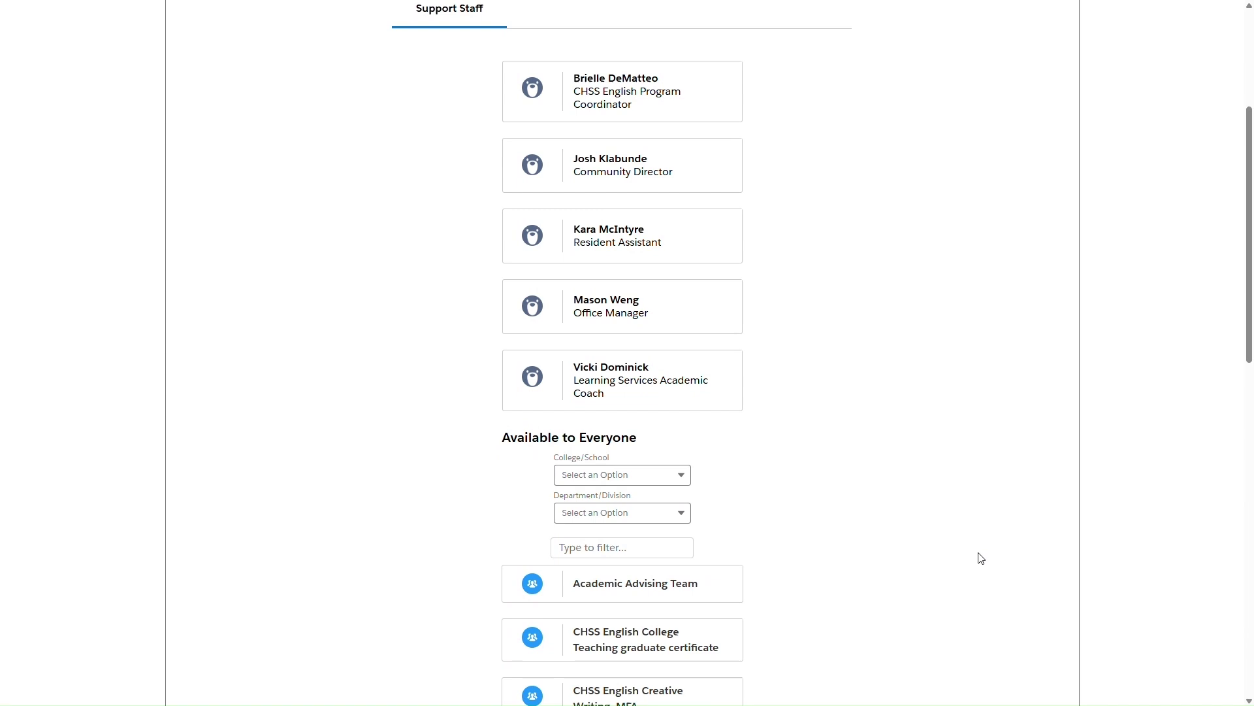
scroll(980, 558, down, 1)
scroll(981, 558, down, 1)
scroll(980, 558, down, 1)
scroll(980, 558, down, 1)
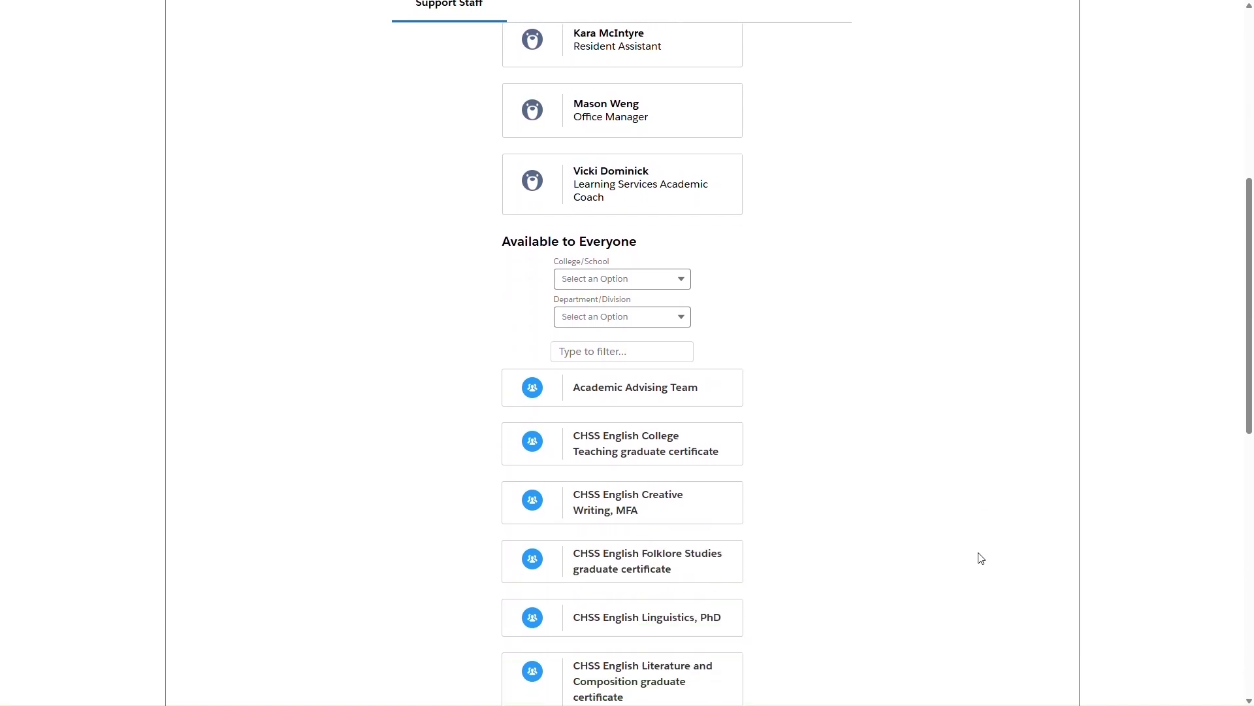
scroll(980, 557, down, 1)
scroll(980, 558, down, 1)
scroll(980, 558, down, 1)
scroll(980, 557, down, 1)
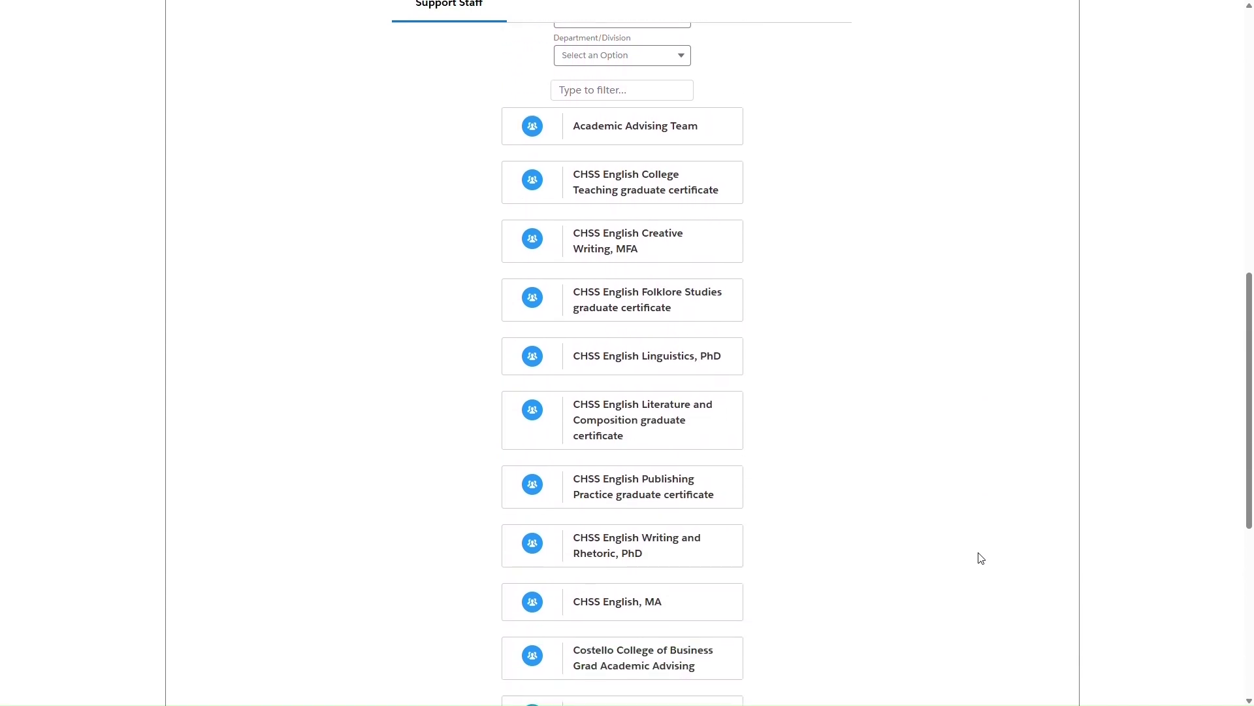
scroll(980, 558, down, 1)
scroll(980, 558, down, 1)
scroll(980, 557, down, 1)
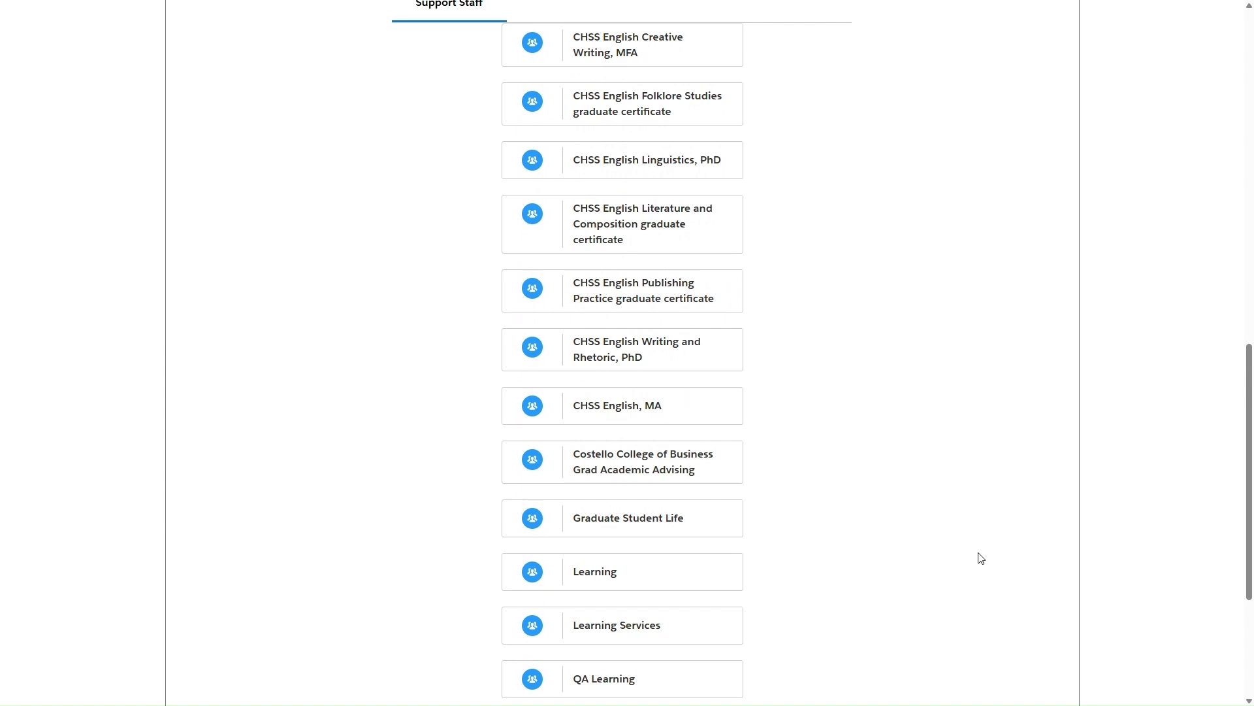
scroll(981, 558, down, 1)
scroll(981, 558, down, 1)
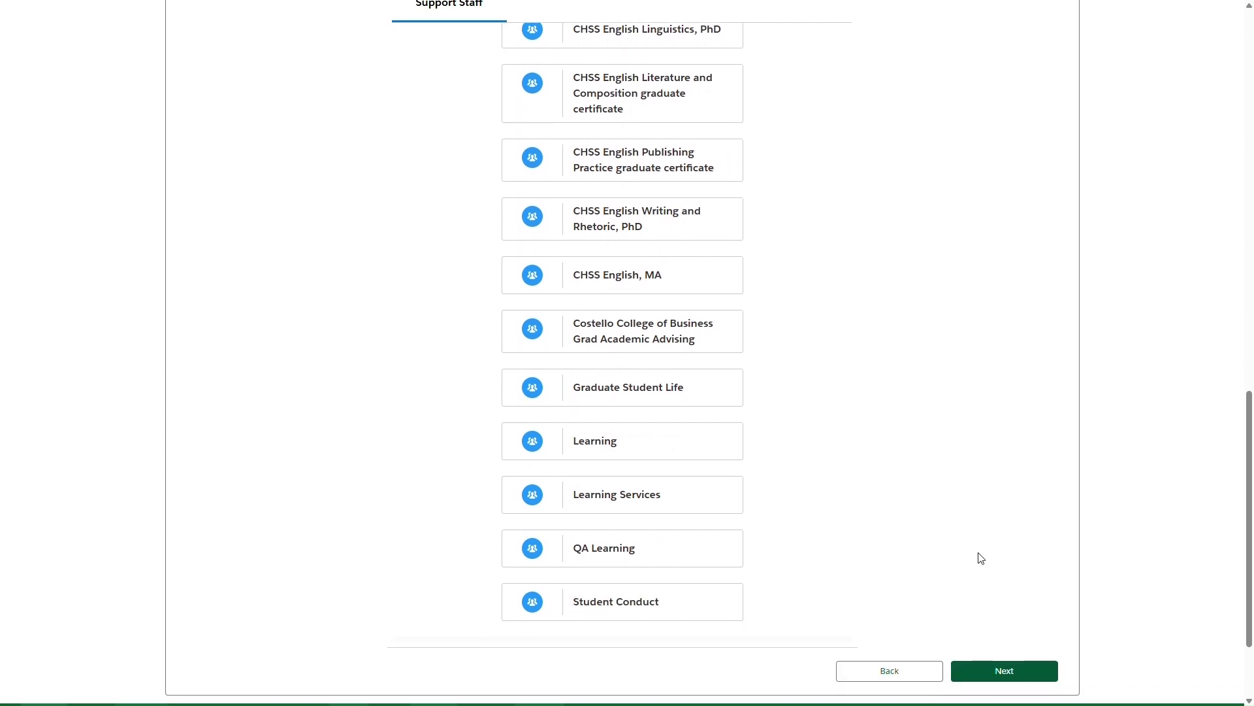
scroll(980, 558, up, 1)
scroll(981, 557, up, 3)
scroll(980, 558, up, 2)
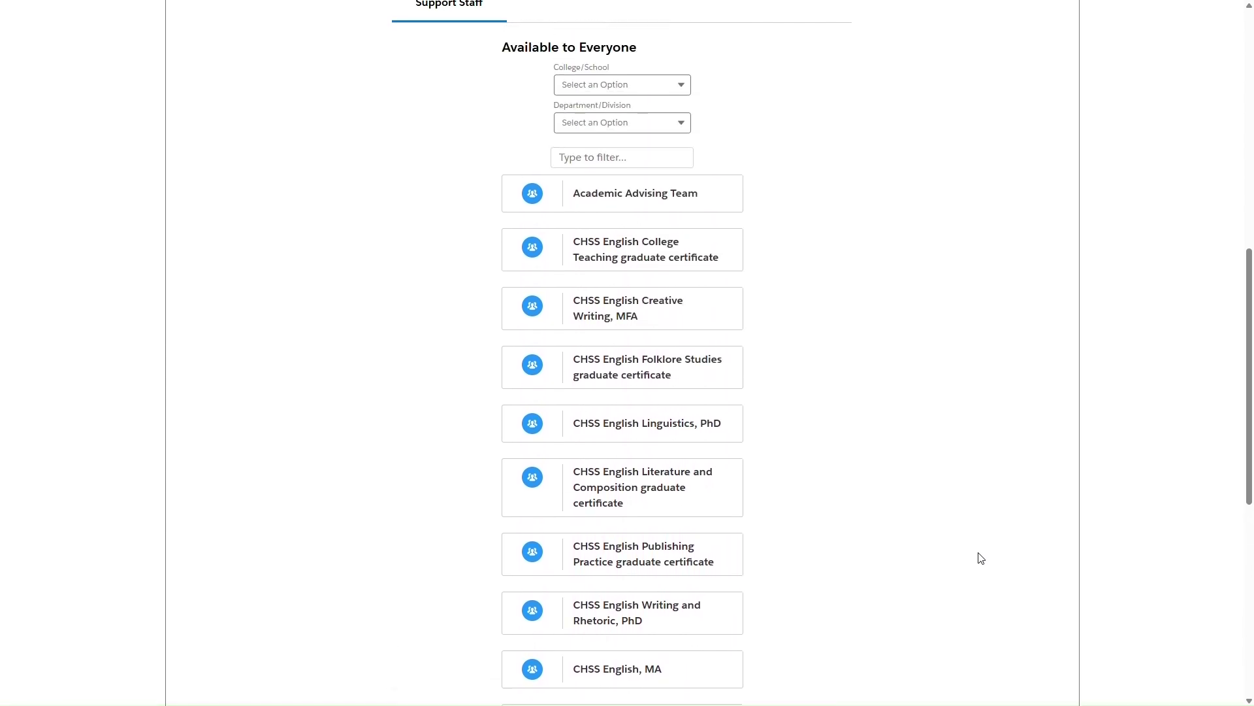
scroll(980, 558, up, 4)
scroll(980, 557, up, 2)
scroll(980, 558, up, 1)
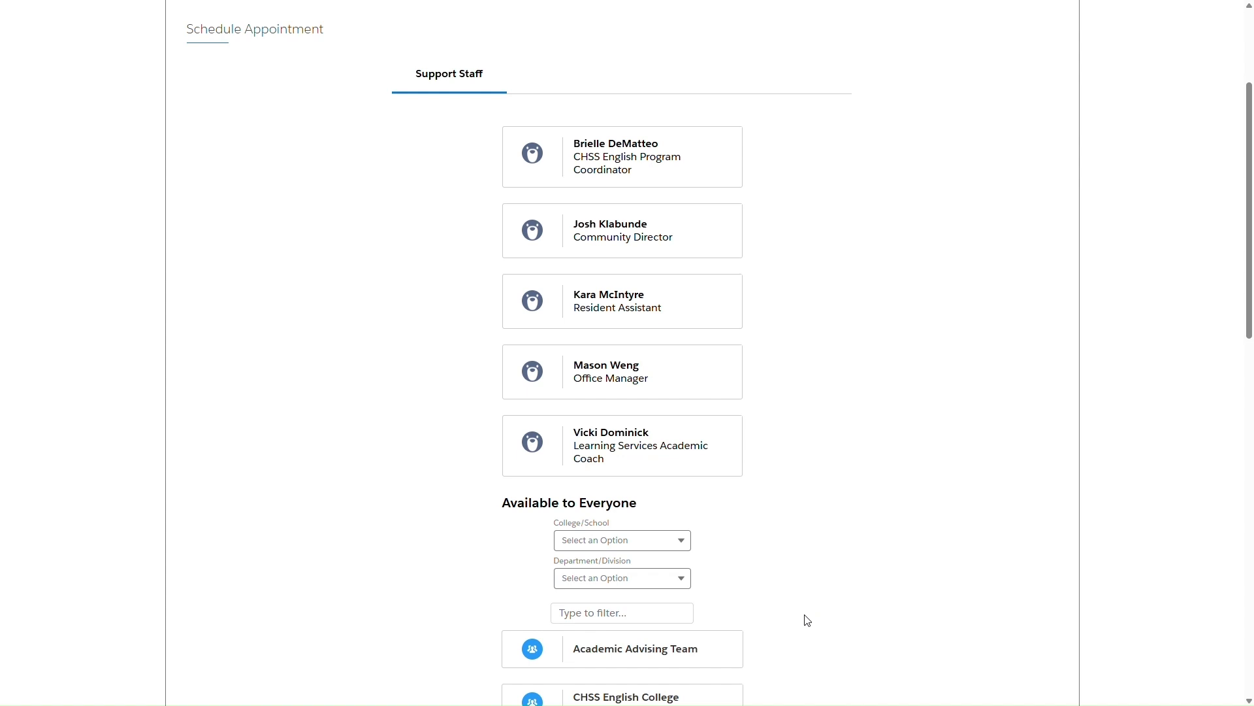
scroll(806, 620, down, 2)
scroll(806, 619, down, 2)
scroll(805, 620, down, 2)
scroll(806, 619, down, 2)
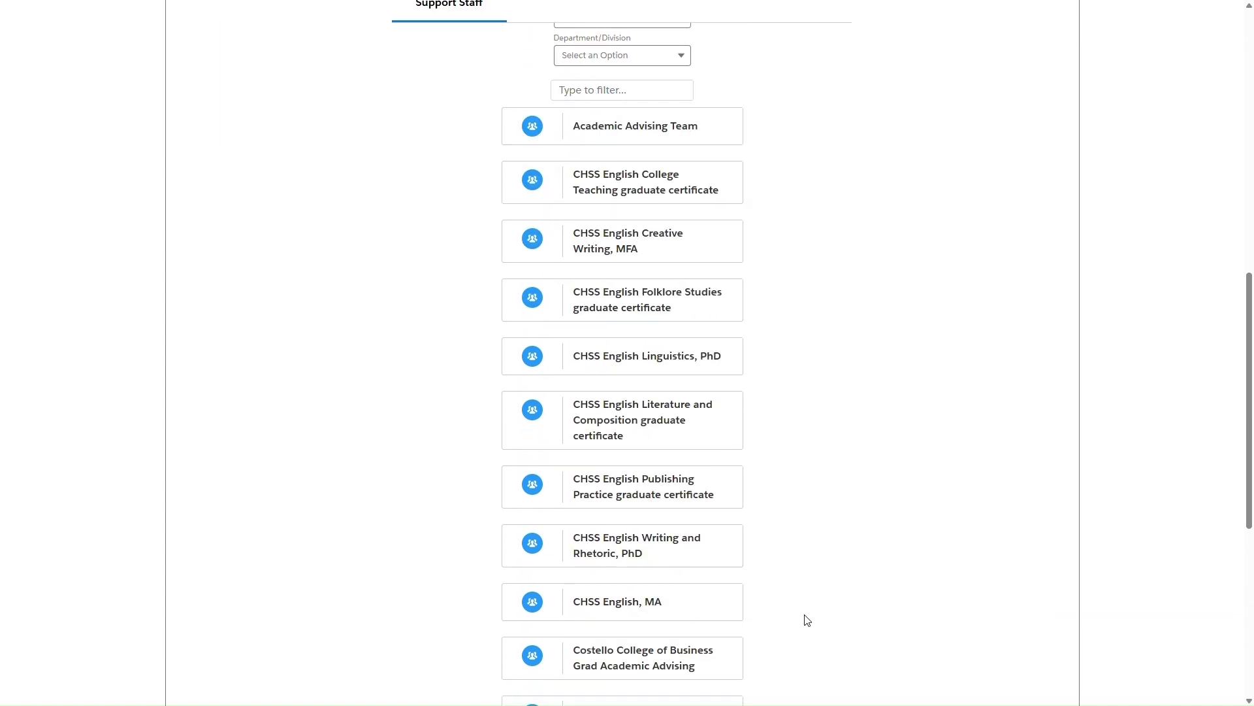
scroll(806, 619, down, 2)
- Select the Graduate Student Life card from the Available to Everyone list
click(700, 596)
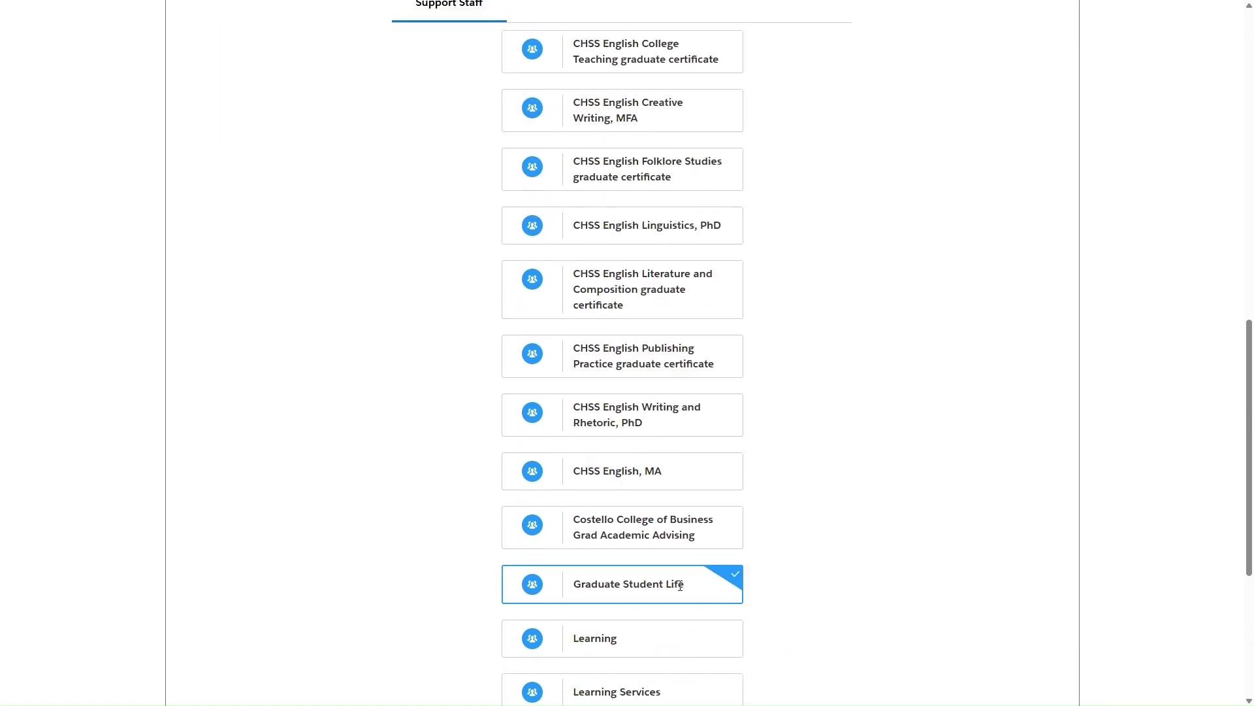
scroll(847, 622, down, 1)
scroll(847, 621, down, 2)
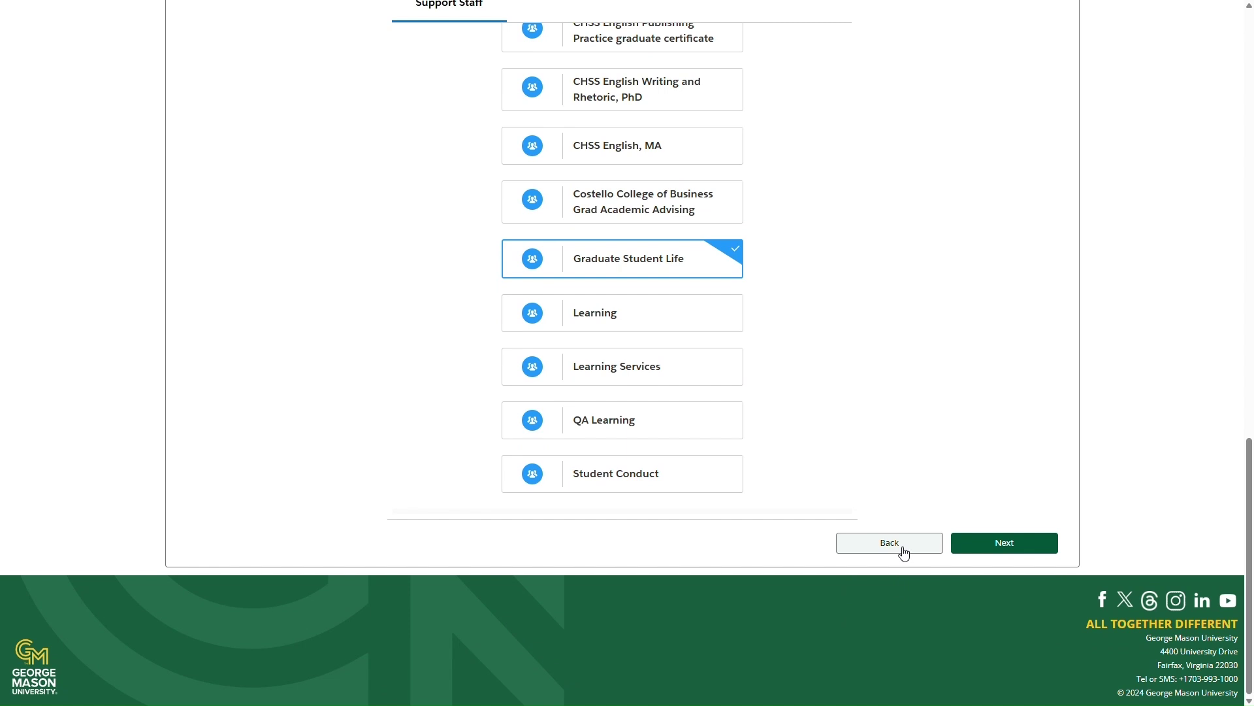
- Choose the 'How to Find a GA Position or On-Campus Employment' topic
click(979, 554)
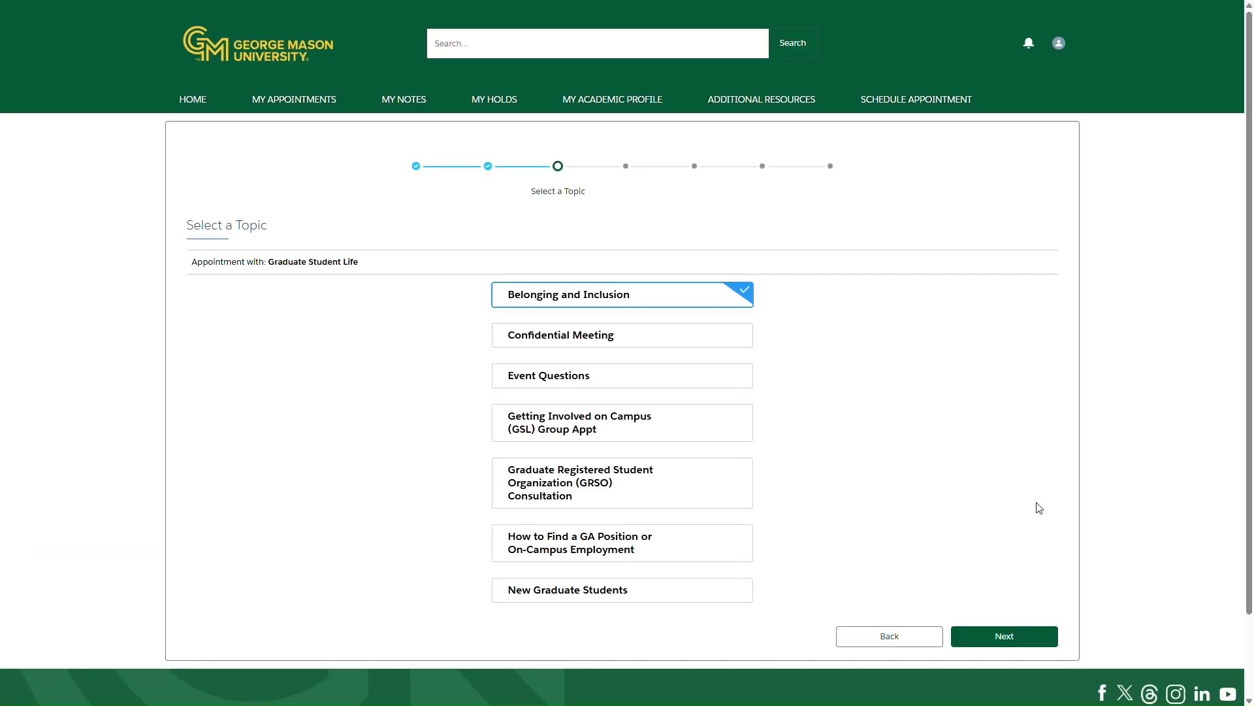
scroll(1040, 507, down, 2)
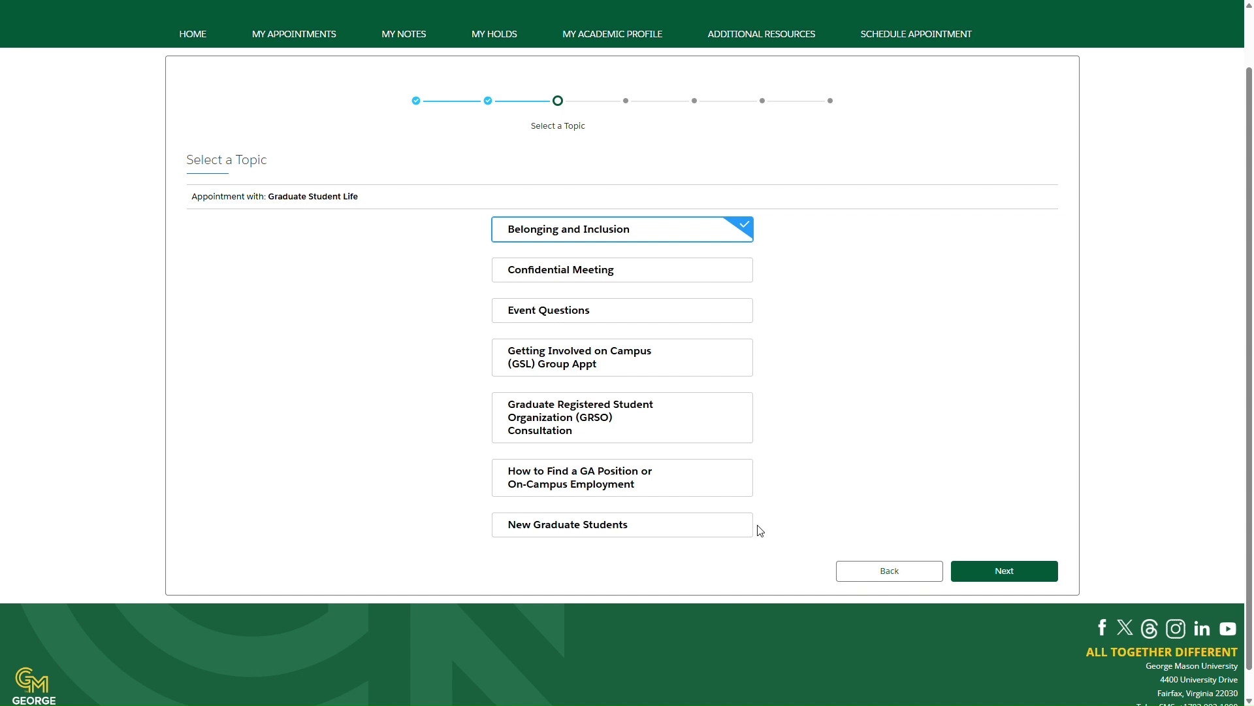
click(676, 485)
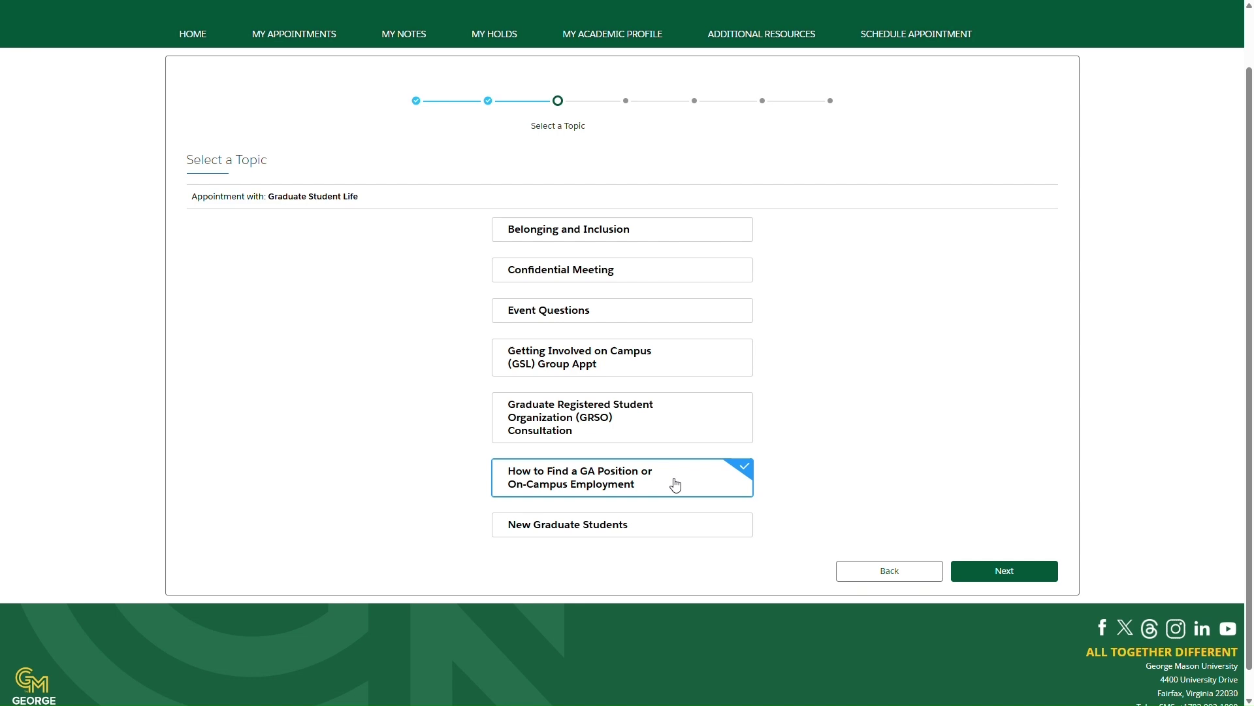
- Choose In Person as the meeting channel, after briefly trying Virtual and Phone
click(1008, 570)
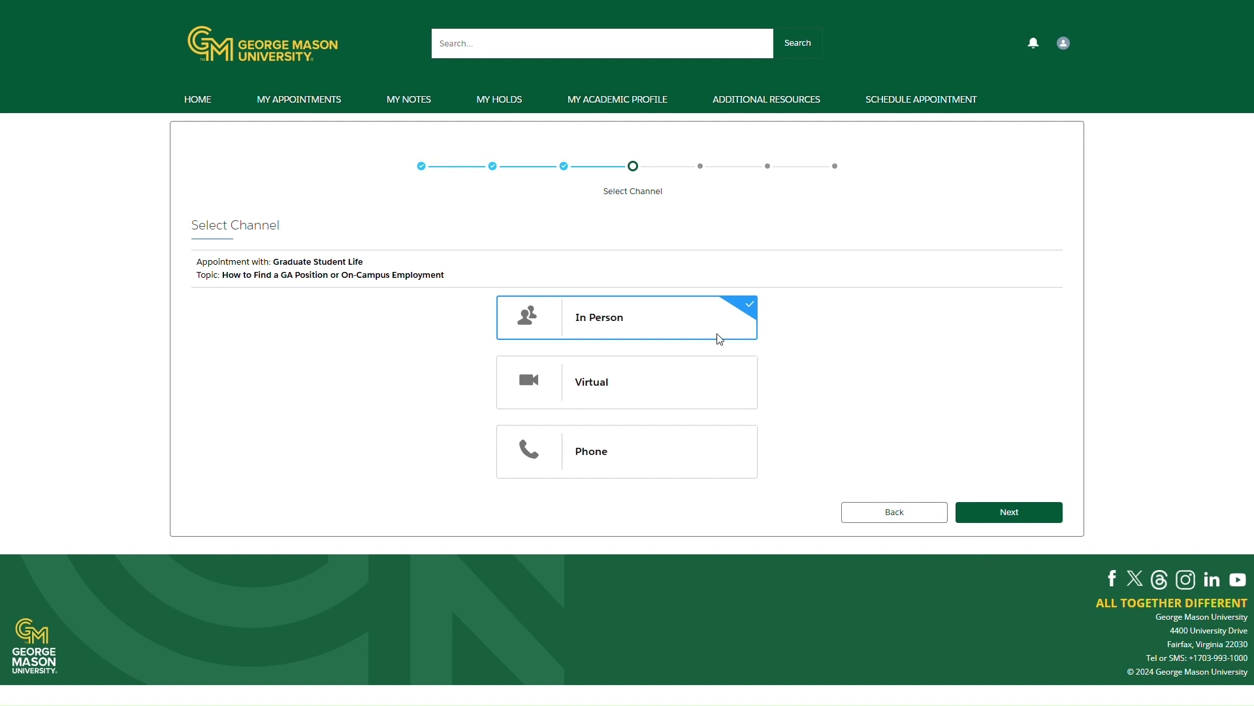
click(666, 384)
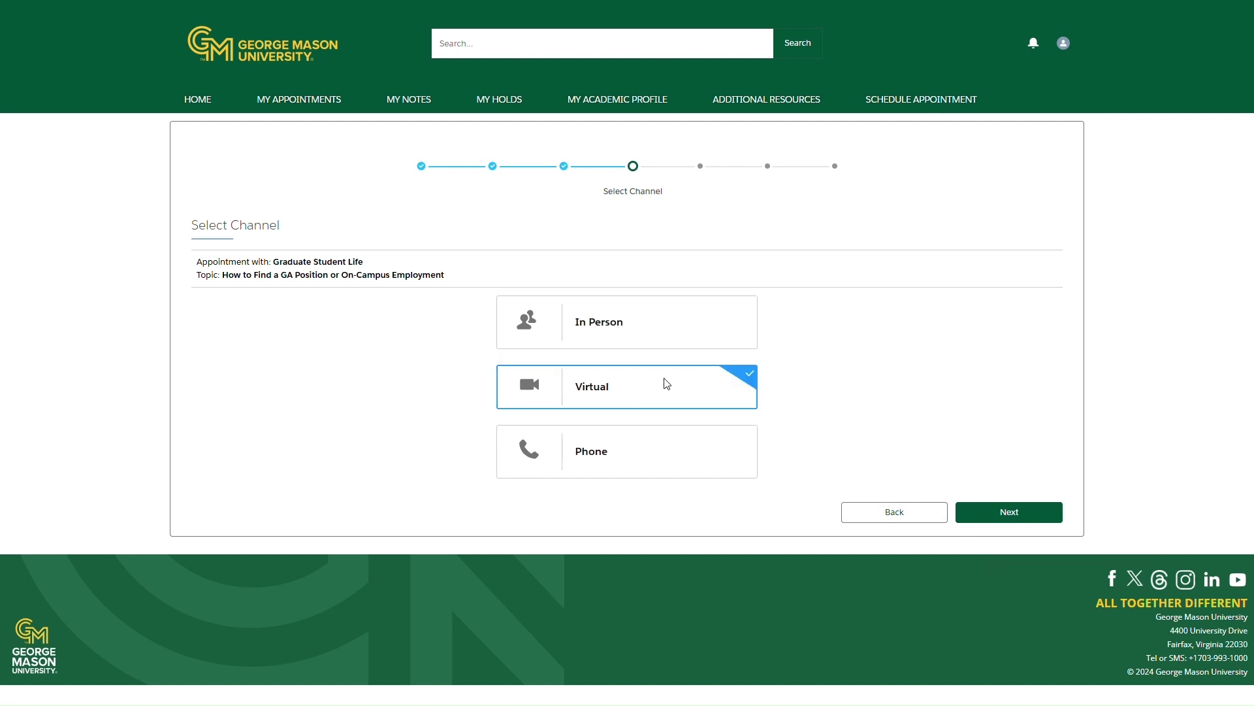
click(648, 448)
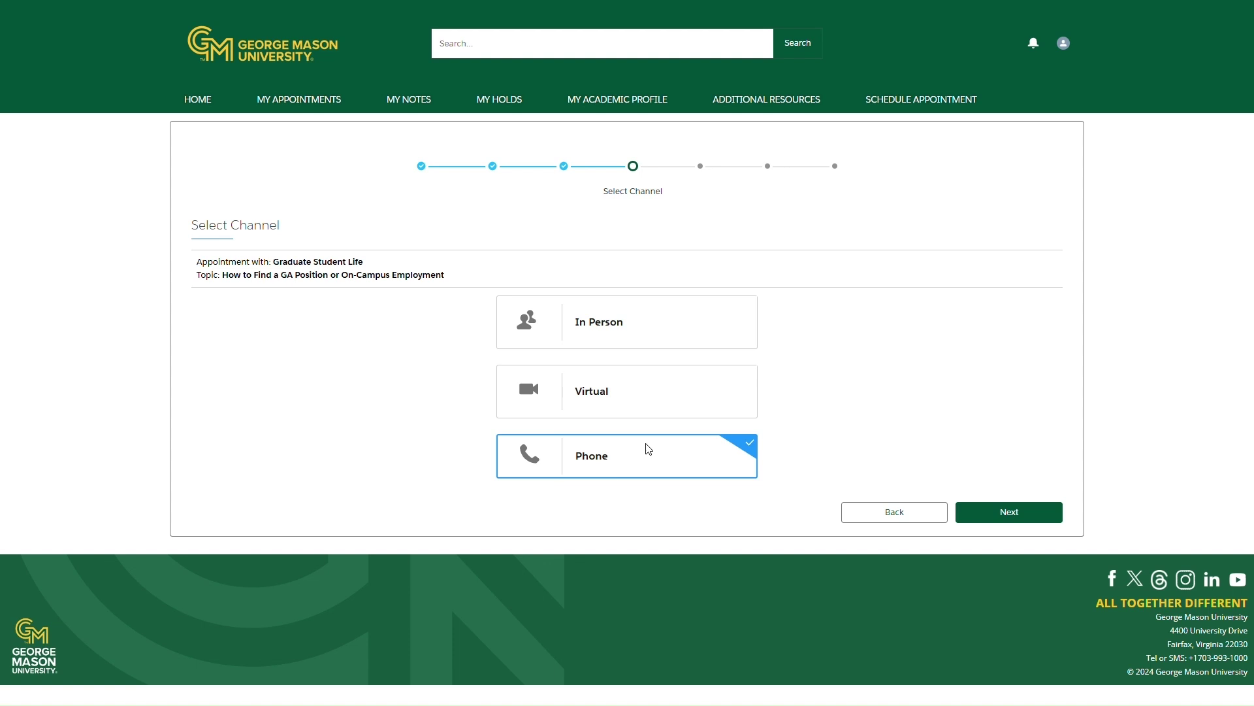
click(697, 311)
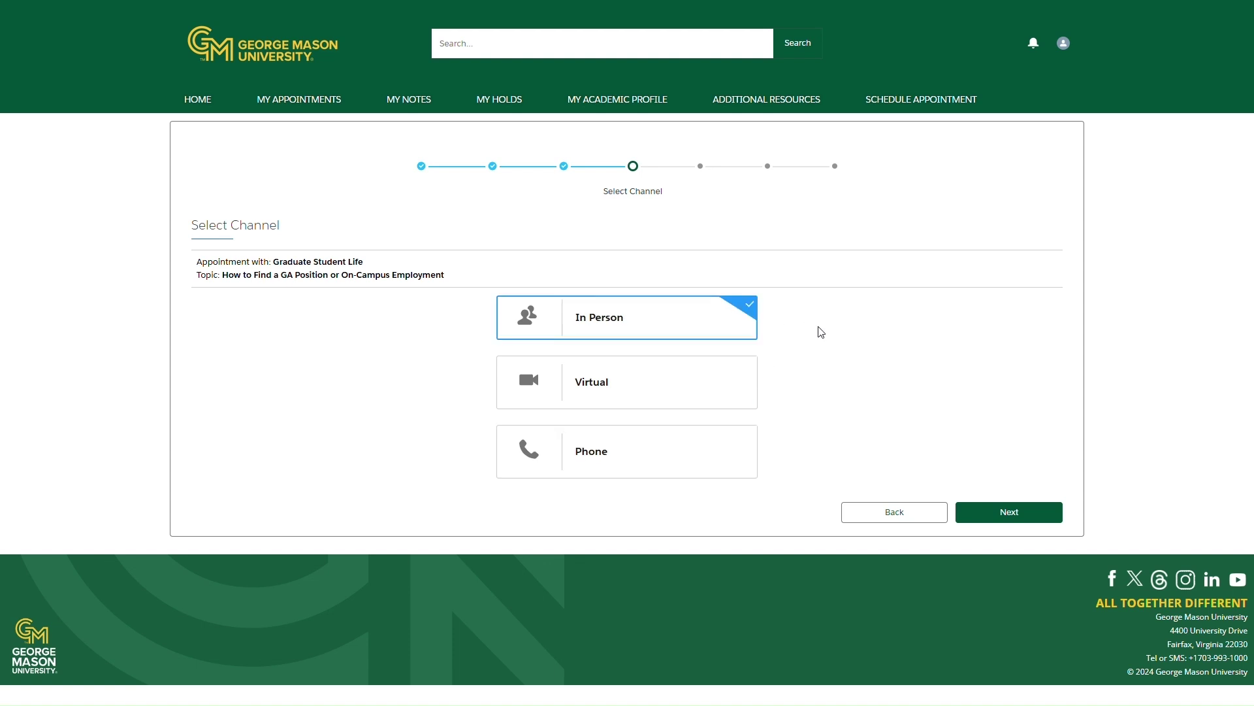
click(983, 509)
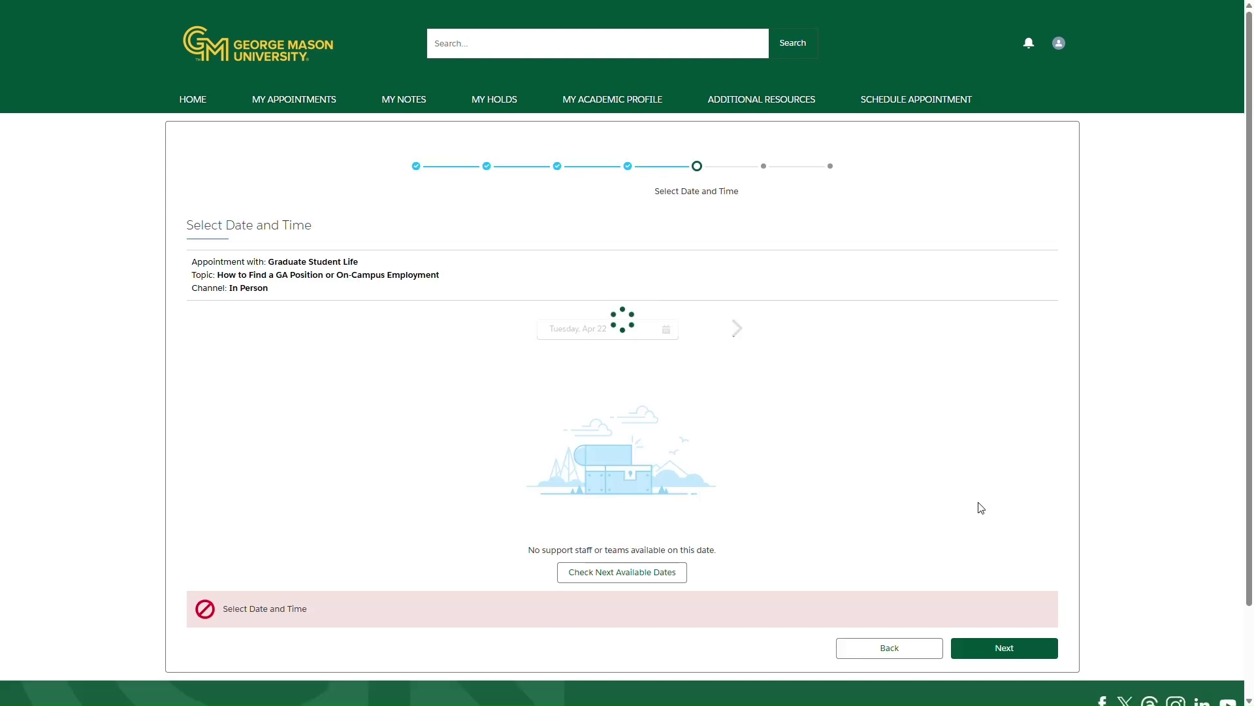
scroll(980, 508, down, 1)
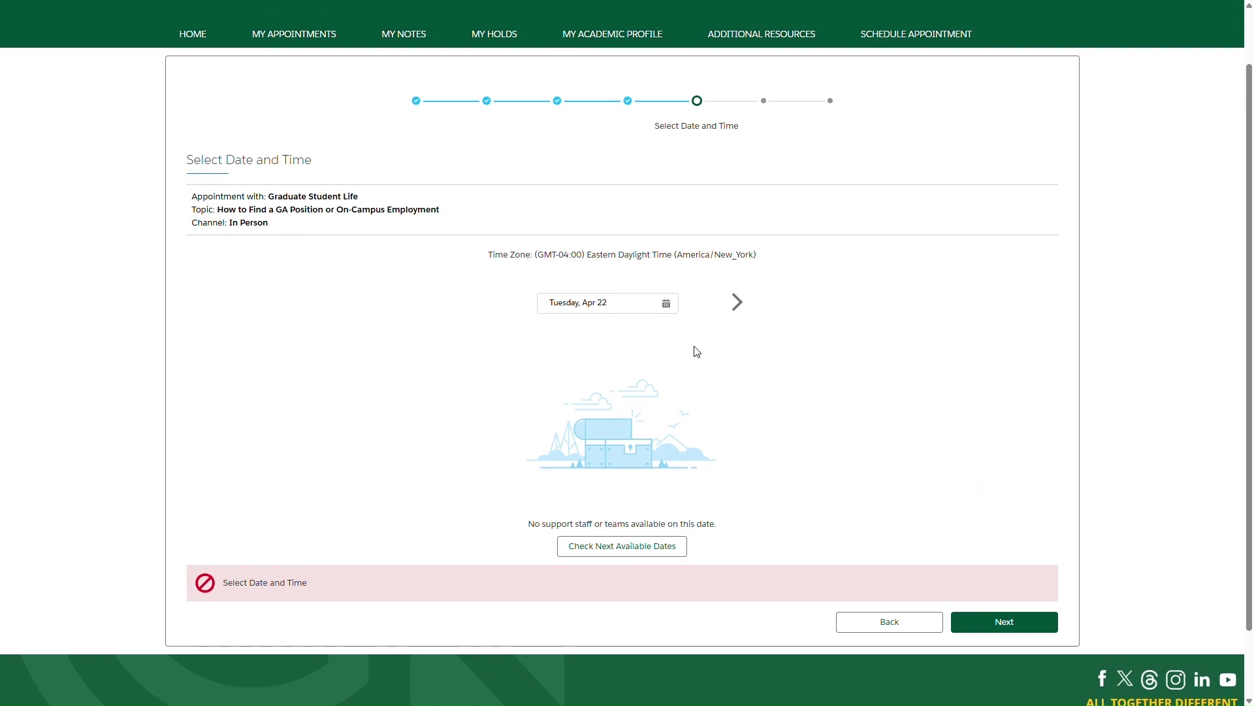
- Jump to the next available date, Wednesday Apr 23, and expand the advisor's time slots
click(653, 558)
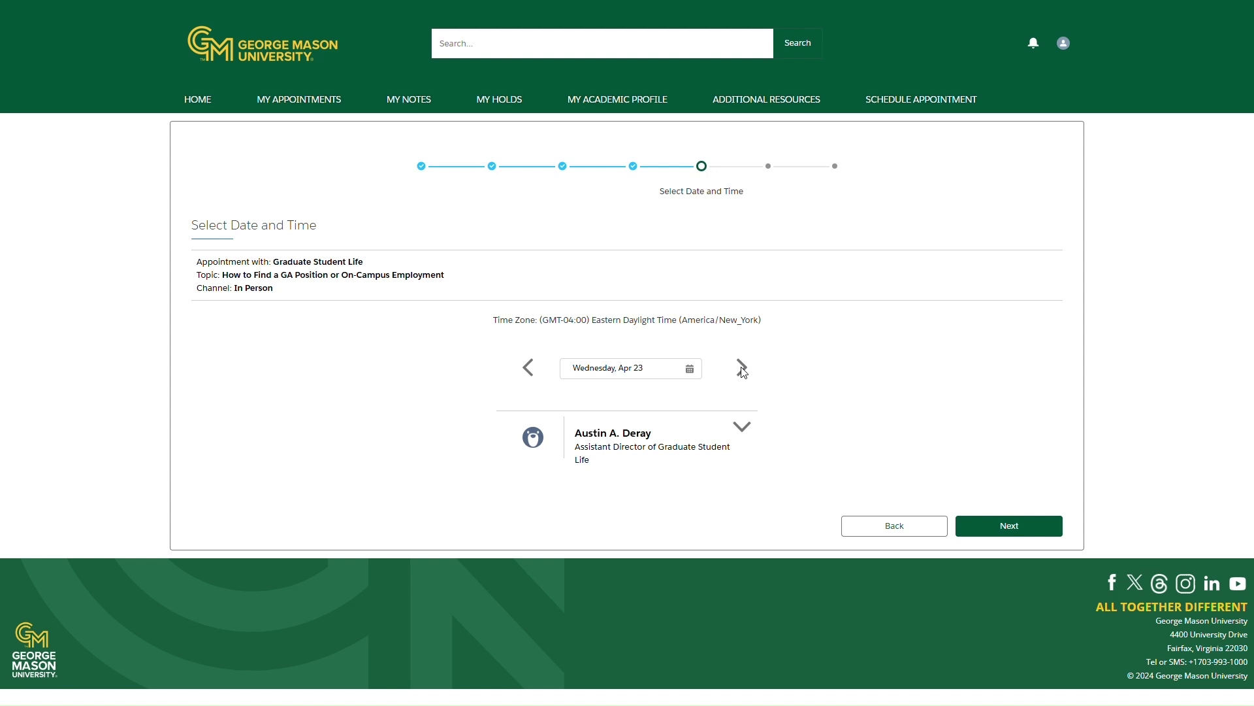
click(743, 430)
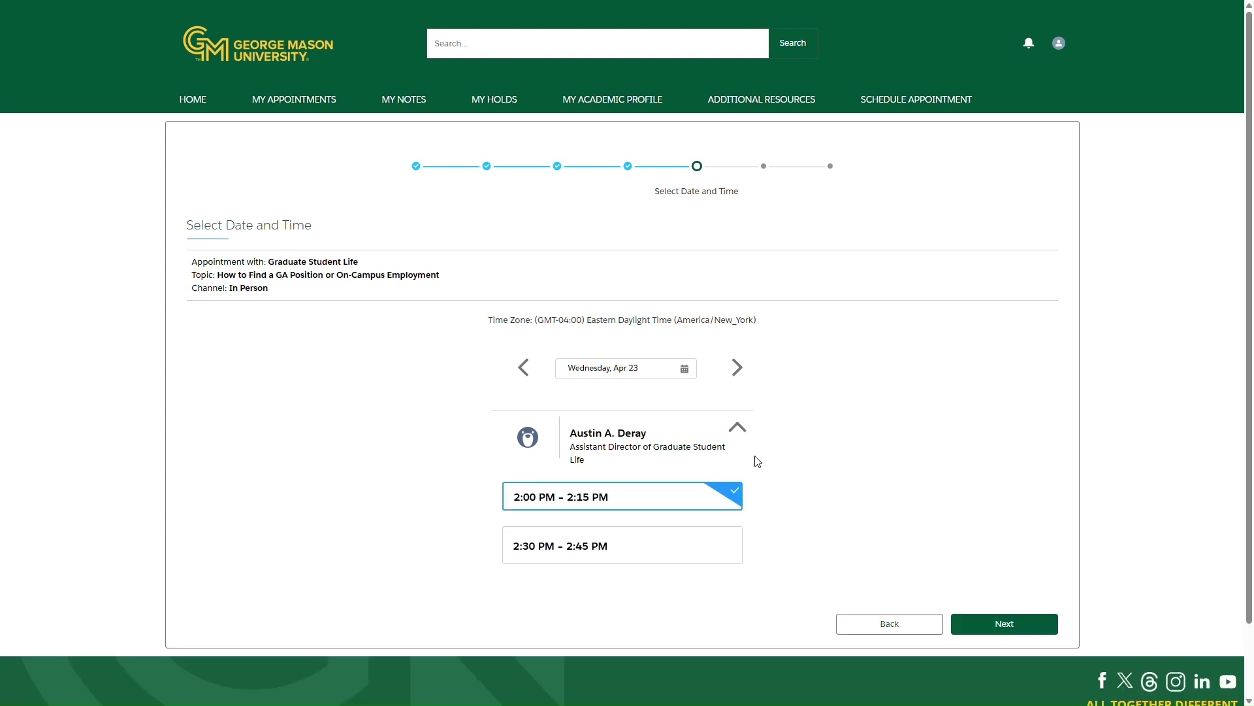
scroll(757, 462, down, 1)
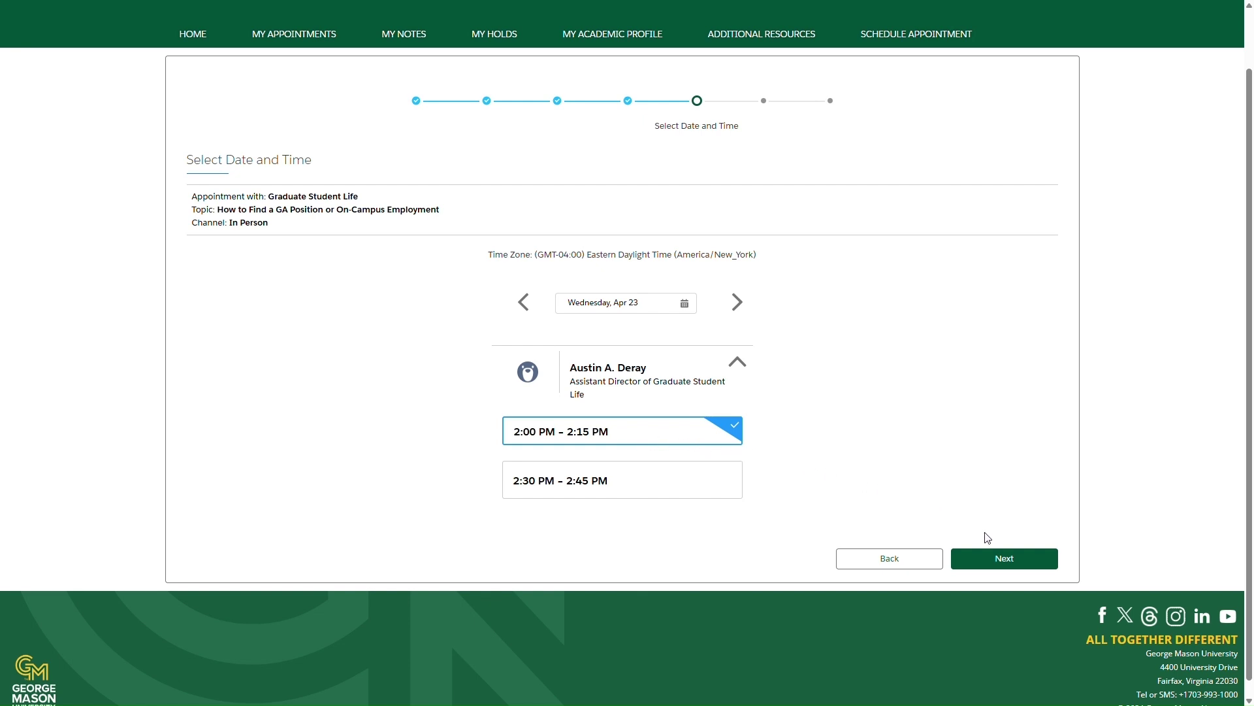
- On the review page, enter the explanation 'I want to meet with my Advisor.'
click(1005, 558)
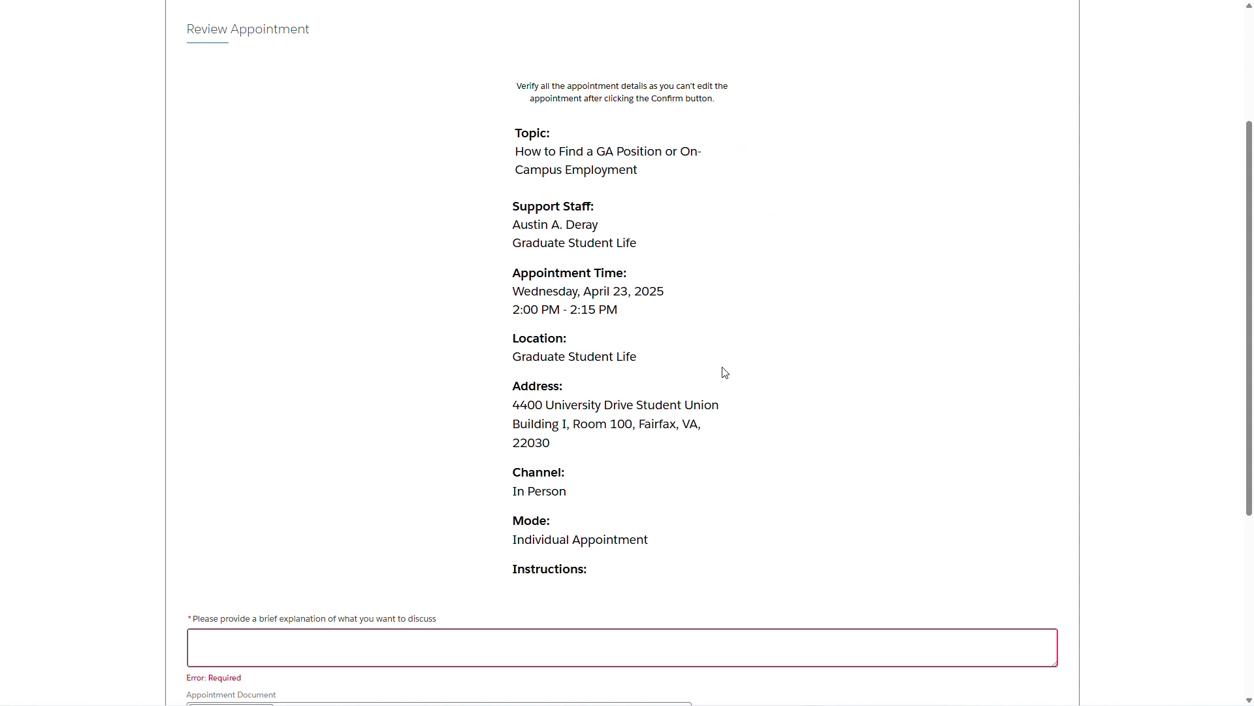
scroll(735, 492, down, 1)
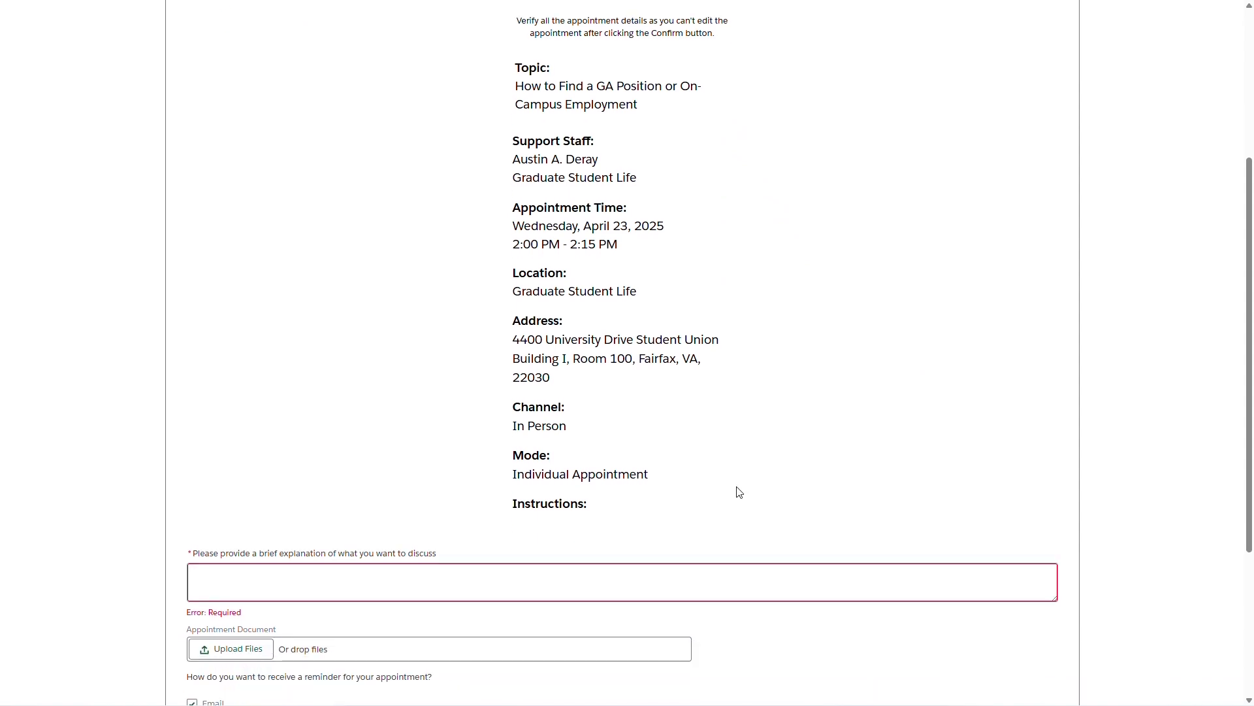
scroll(736, 493, down, 1)
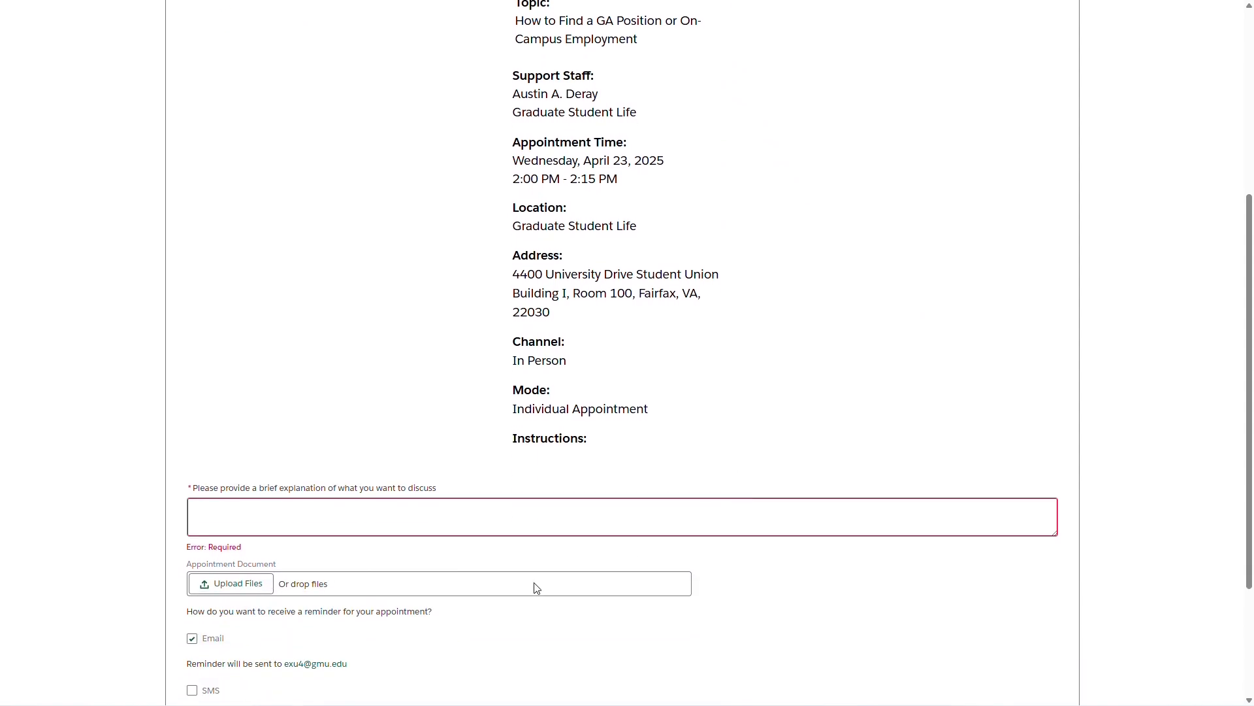
click(422, 503)
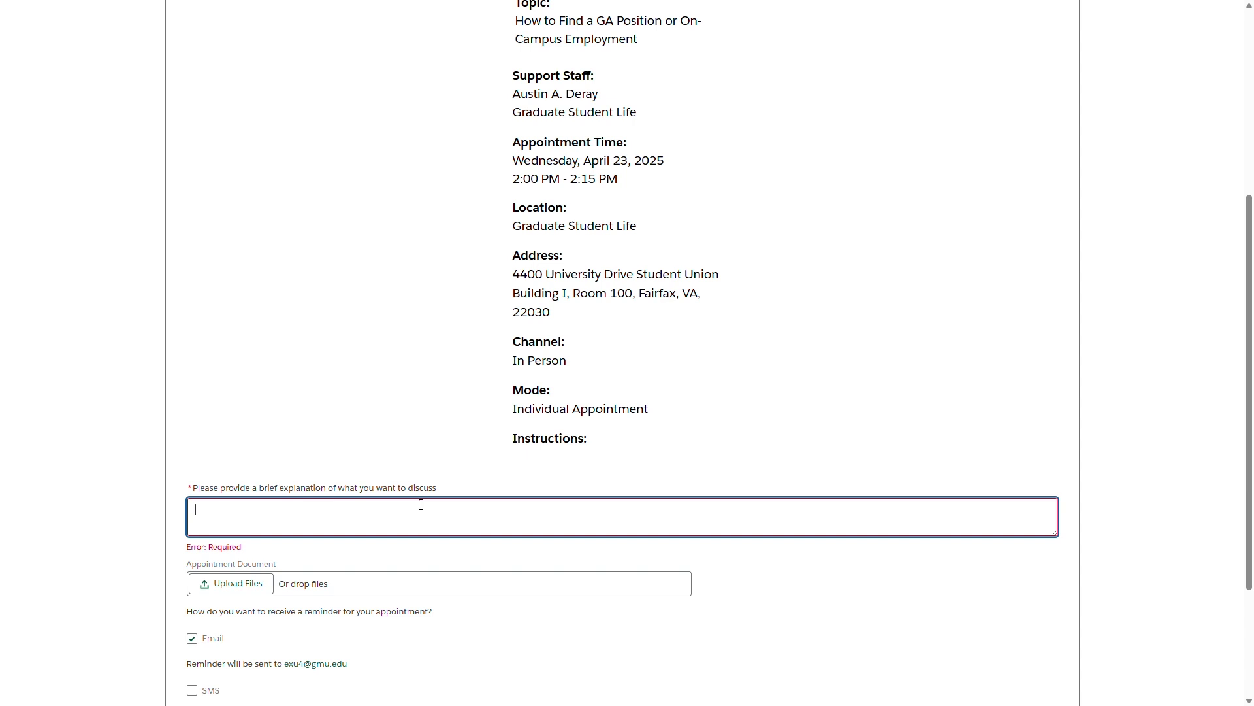
text(I want to meet with my Advisor.)
scroll(421, 505, down, 1)
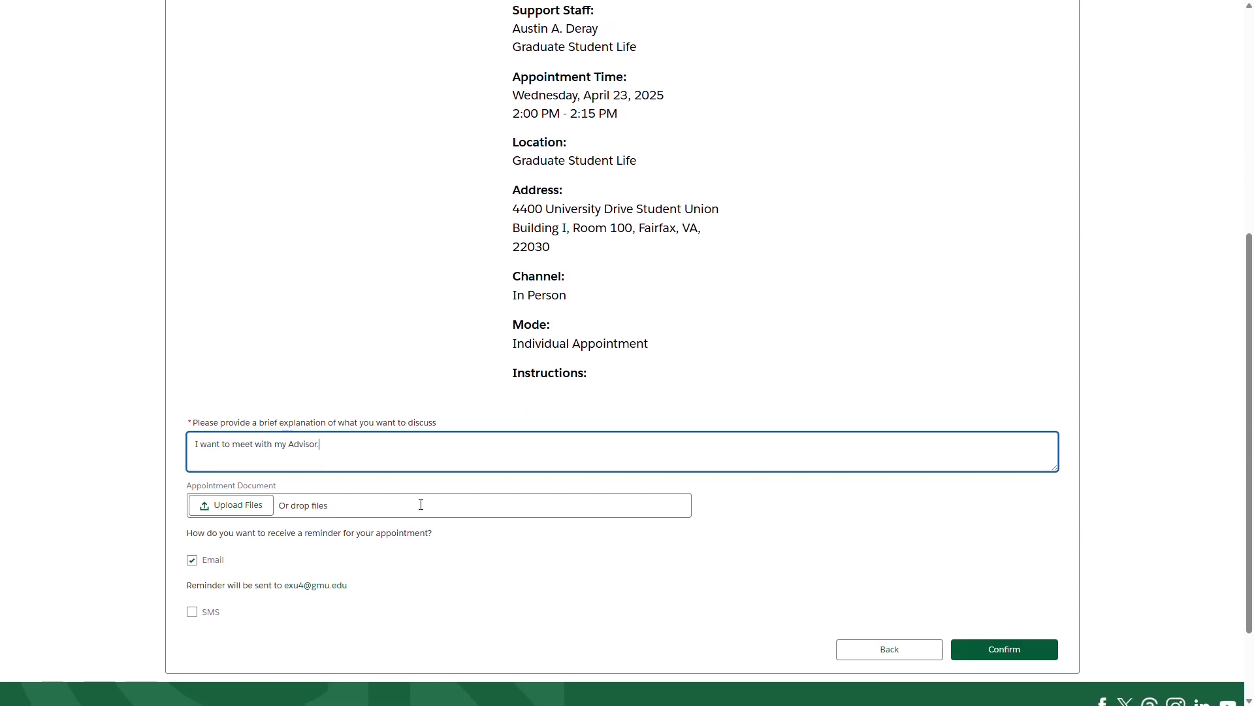
scroll(703, 552, down, 1)
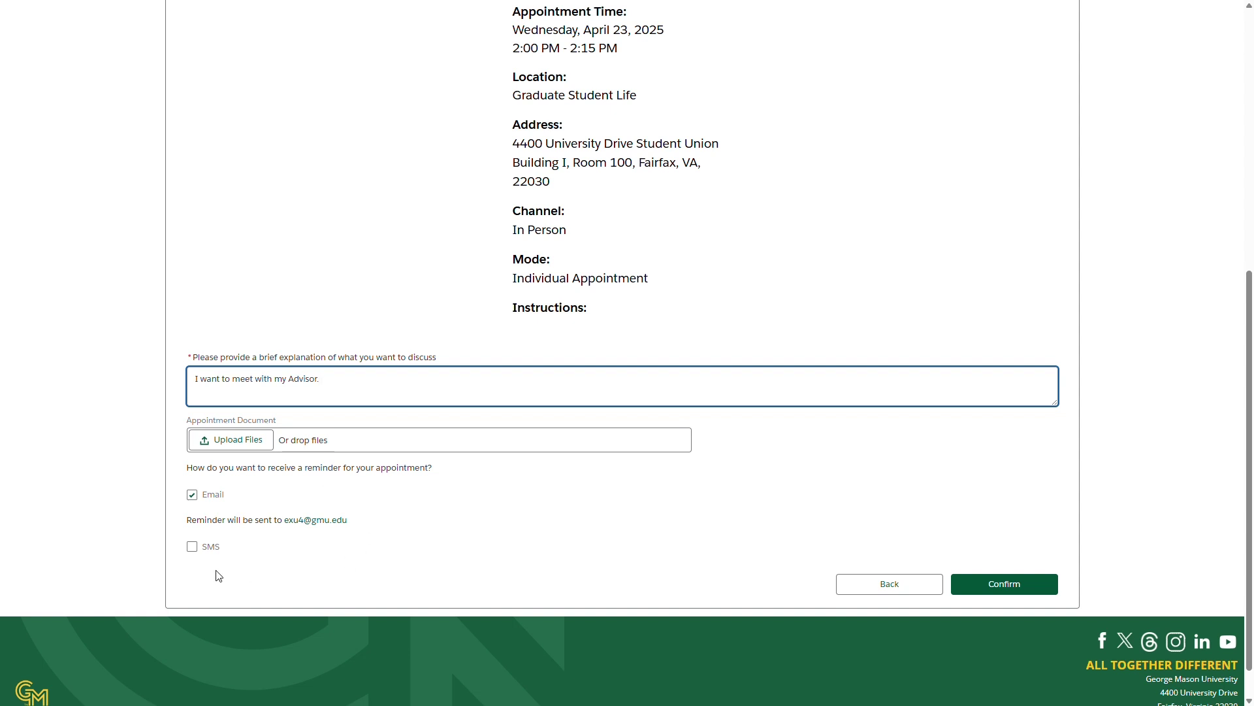
- Confirm the booking on the All Set page and open My Appointments to find the 4/23 entry
click(1052, 592)
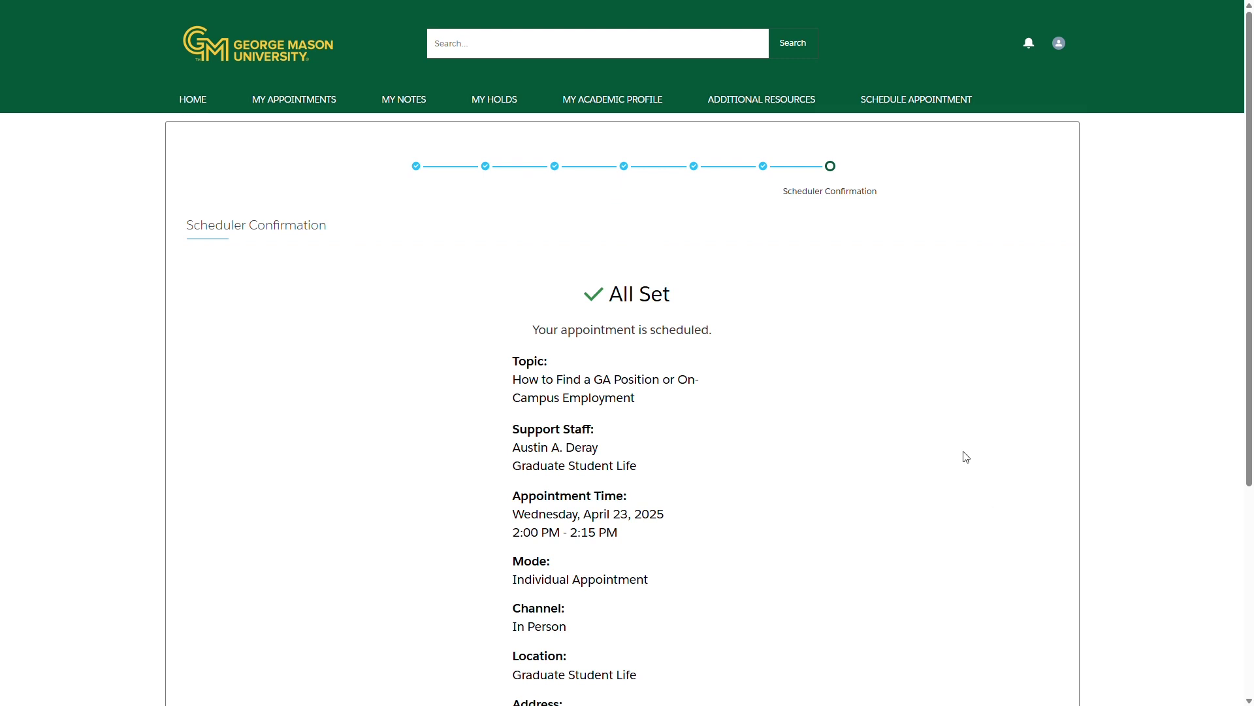
scroll(965, 456, down, 1)
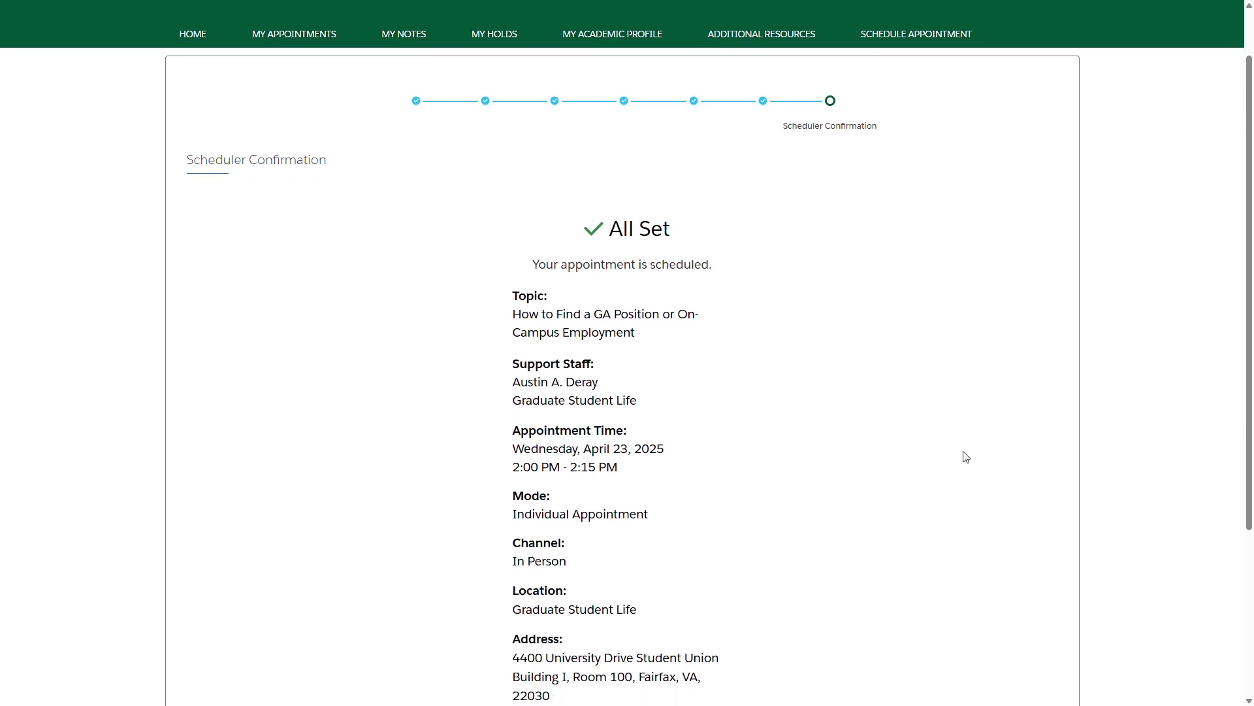
scroll(965, 458, down, 1)
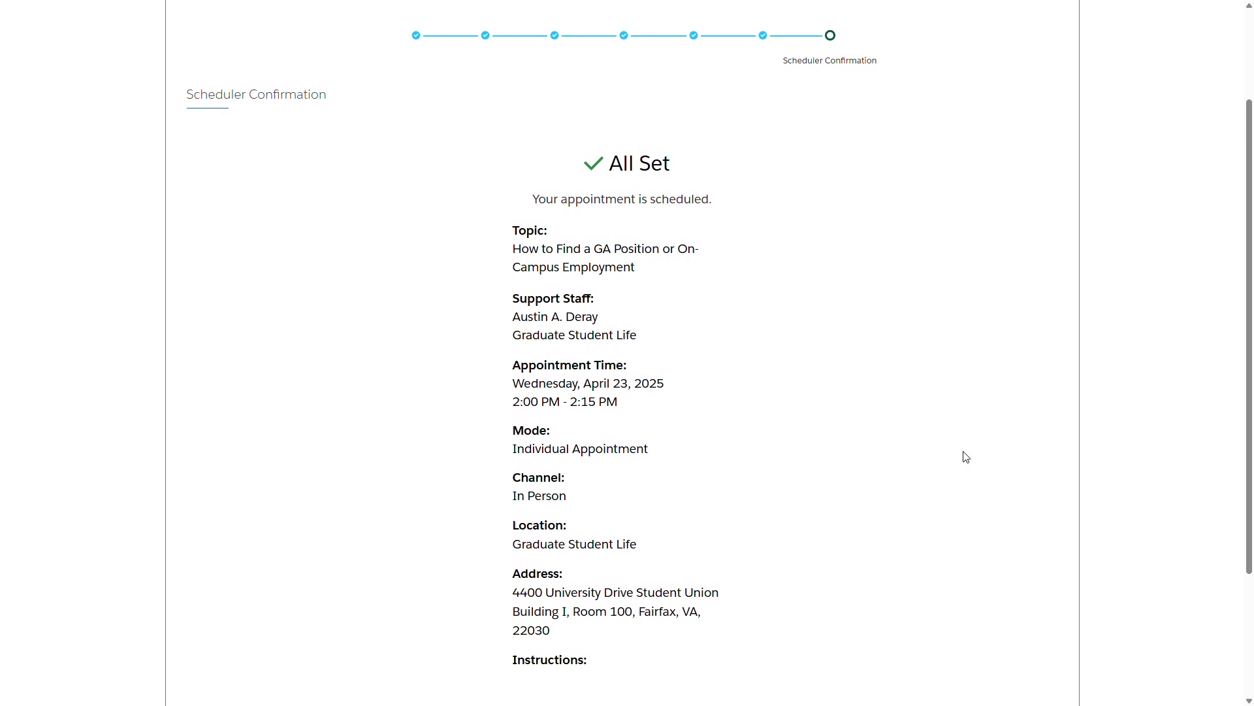
scroll(965, 457, down, 1)
scroll(965, 456, down, 1)
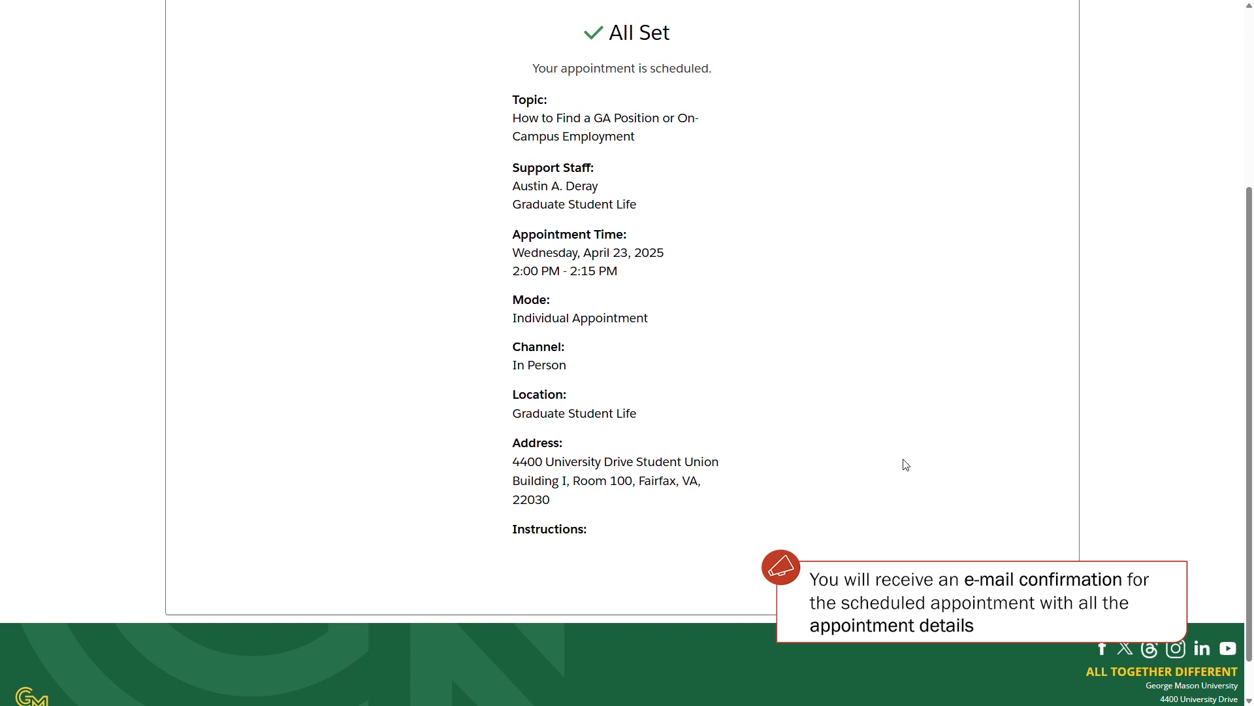
scroll(905, 465, up, 1)
scroll(905, 464, up, 1)
scroll(905, 465, up, 1)
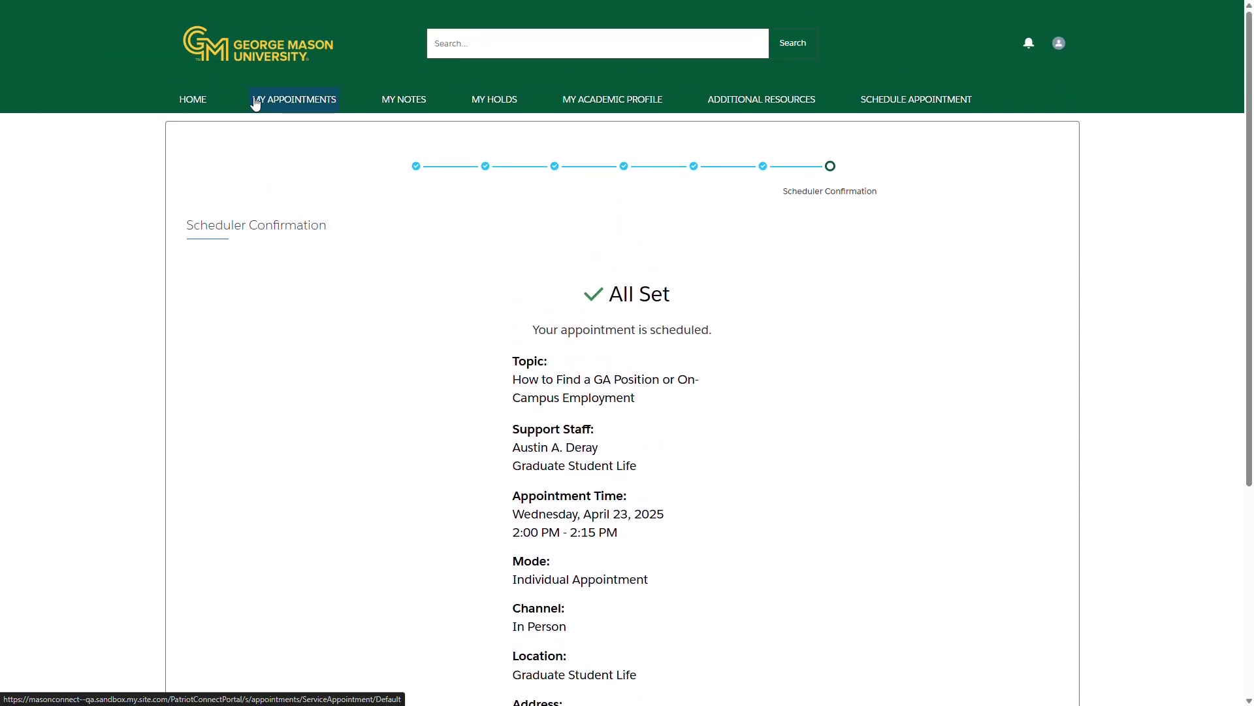
click(255, 104)
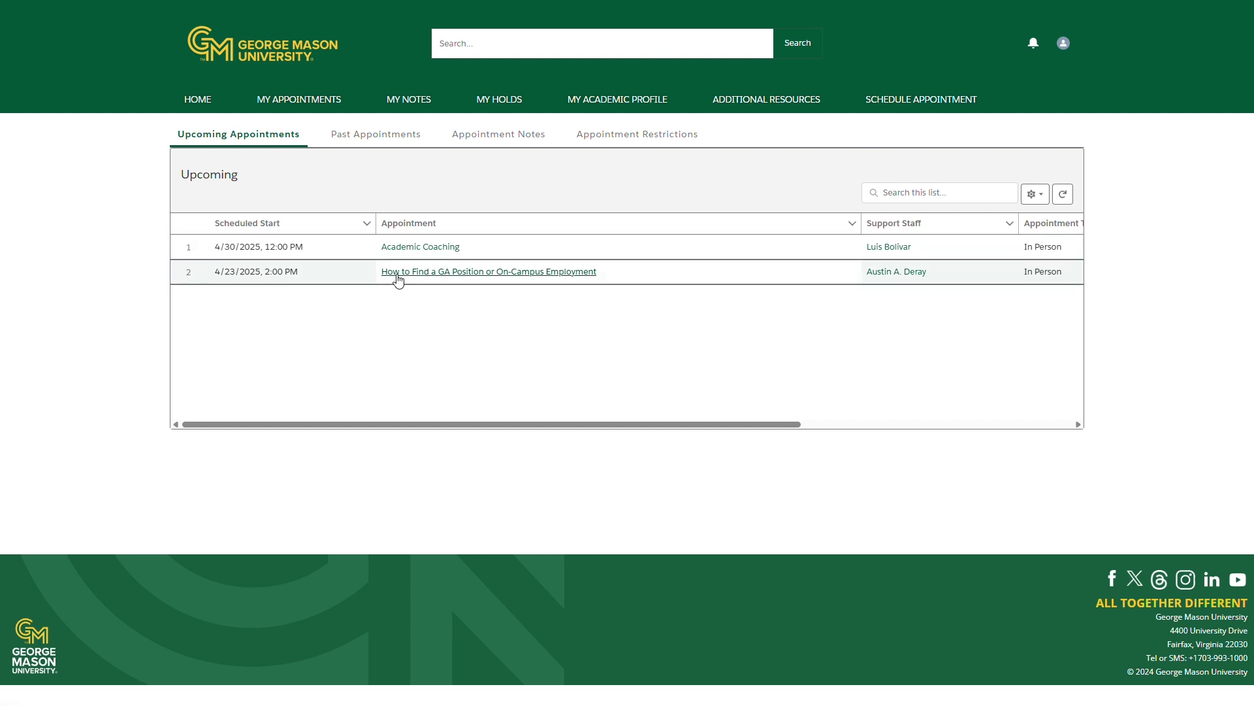
- Open the row-2 'How to Find a GA Position or On-Campus Employment' record, SA-34236
click(538, 280)
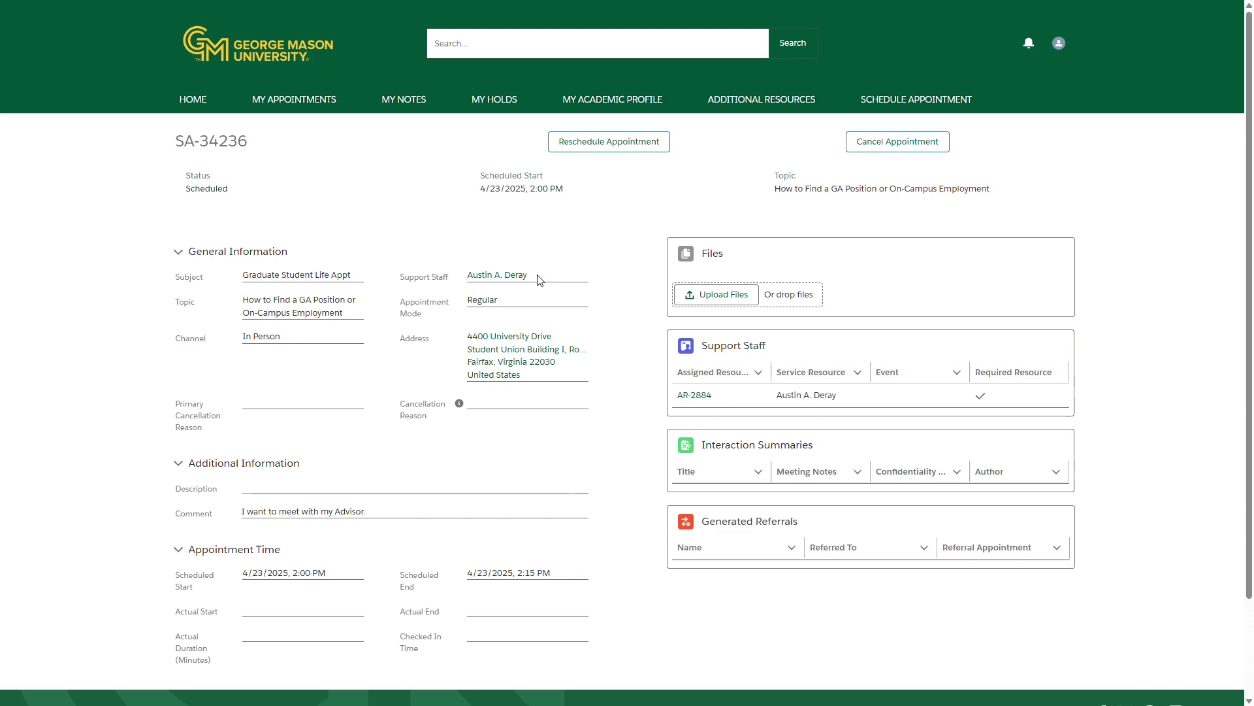